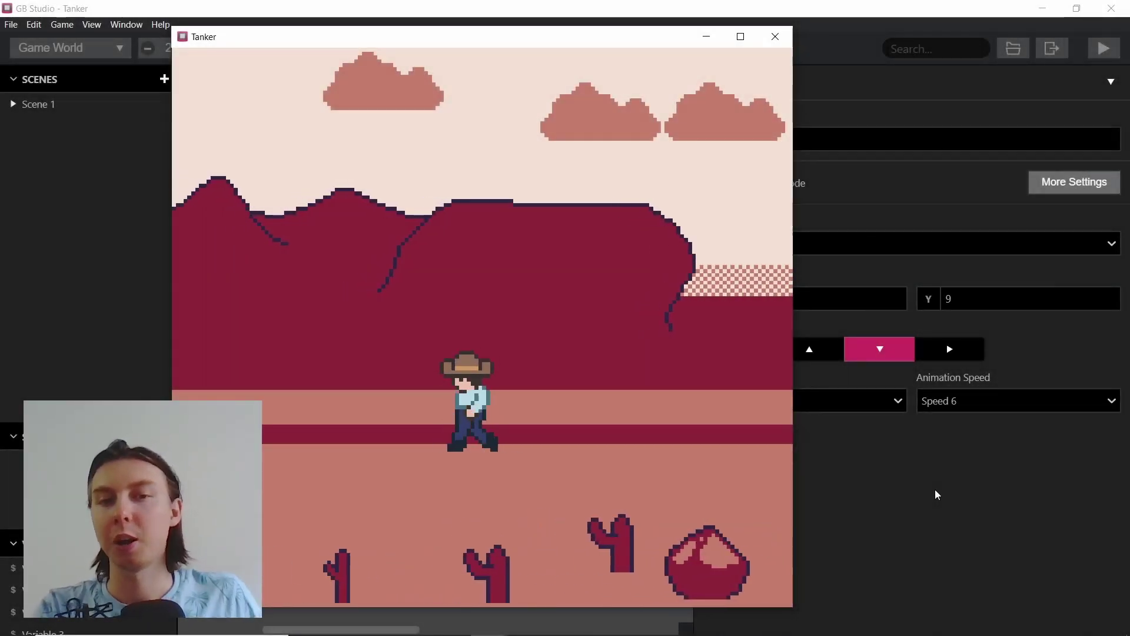
Walk the cowboy character back and forth through the running game, stopping to face forward, to examine its animation and the background parallax.
{"action": "key", "text": "Down"}
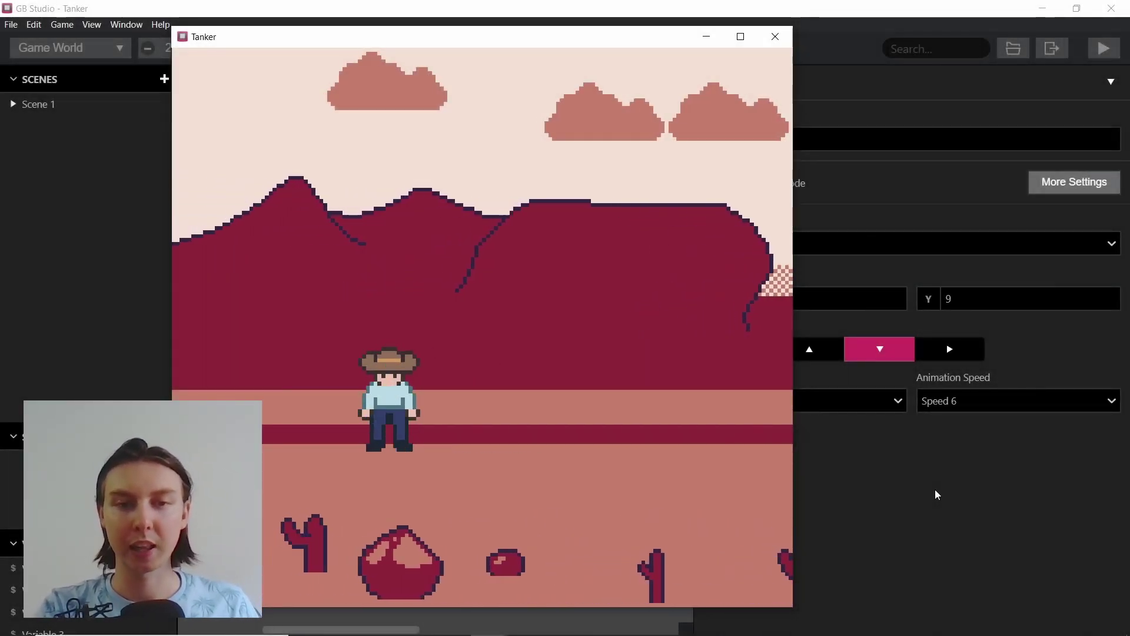
{"action": "key", "text": "Right"}
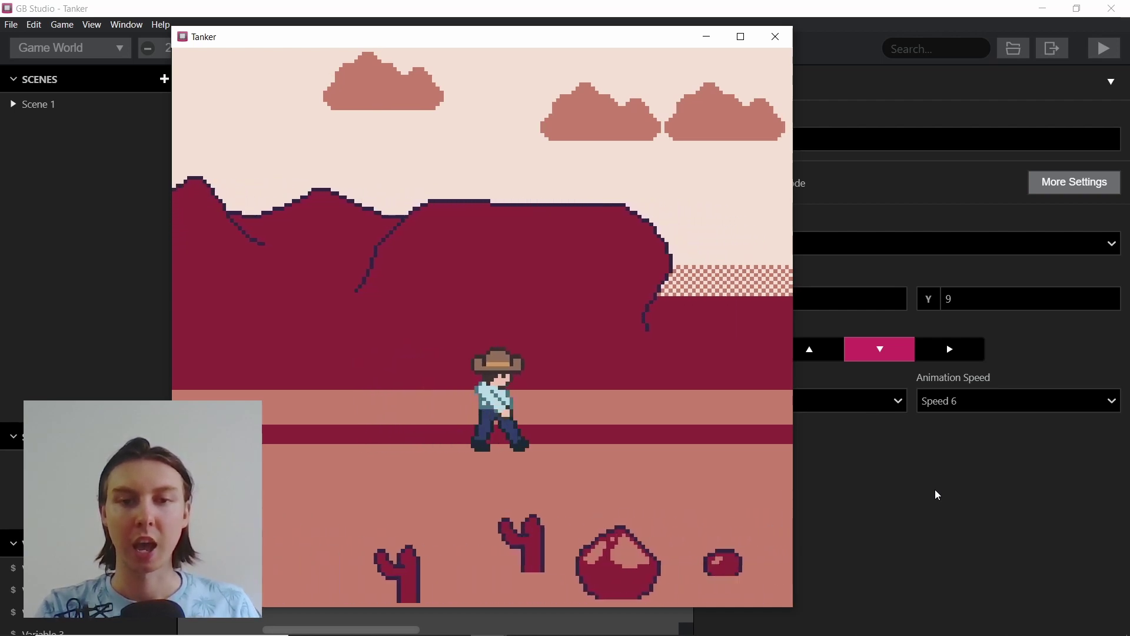
{"action": "key", "text": "Down"}
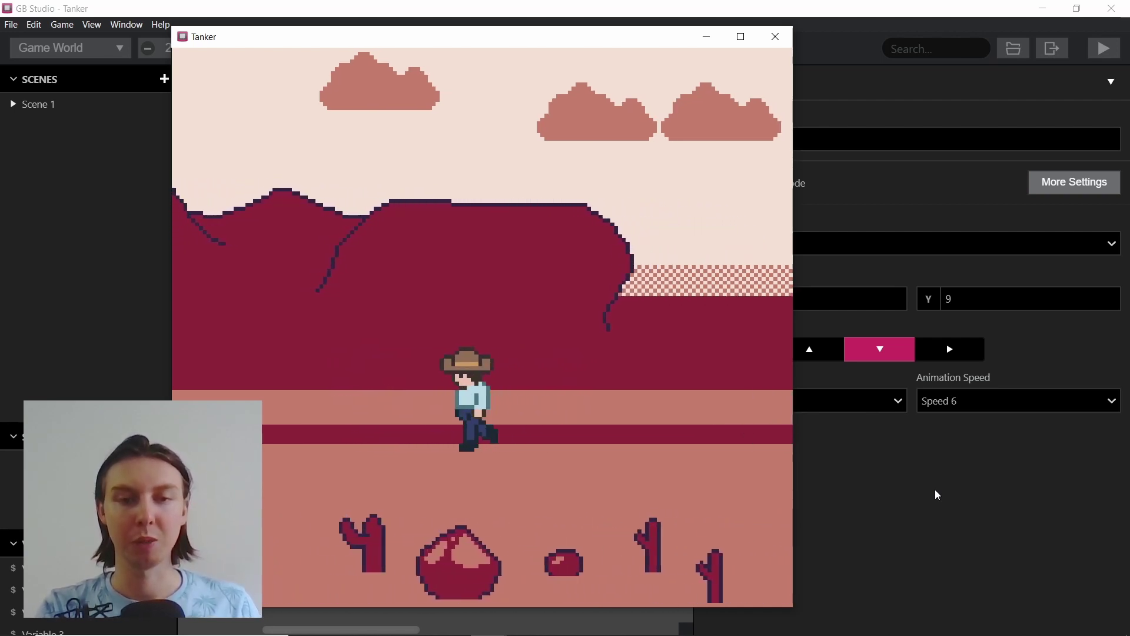
{"action": "key", "text": "Down"}
{"action": "key", "text": "Right"}
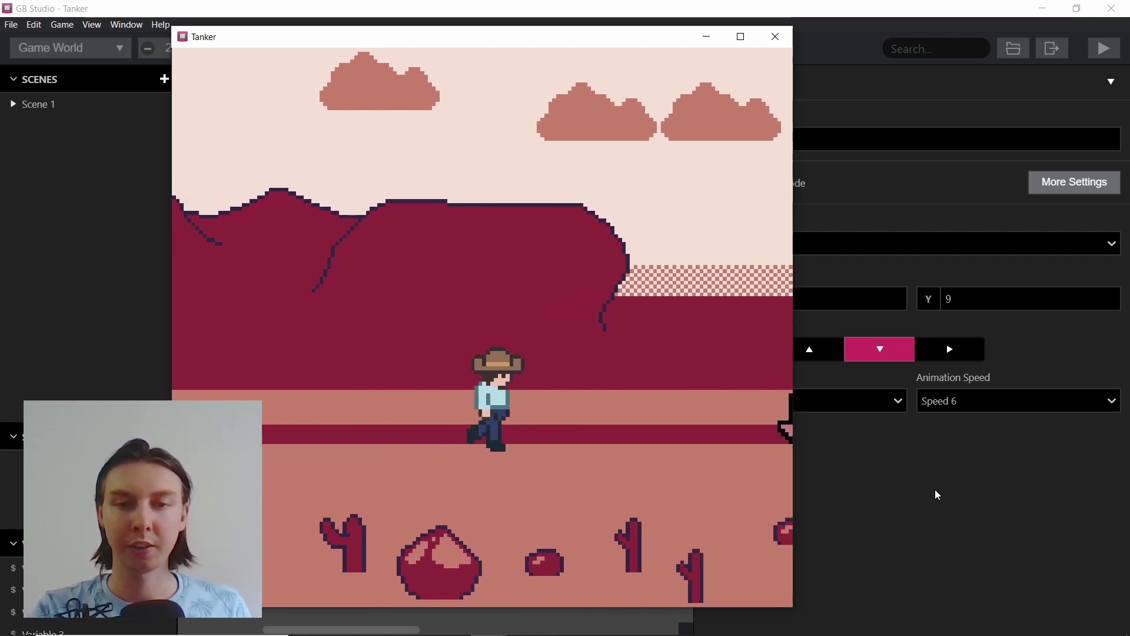
{"action": "key", "text": "Down"}
{"action": "key", "text": "Left"}
{"action": "key", "text": "Down"}
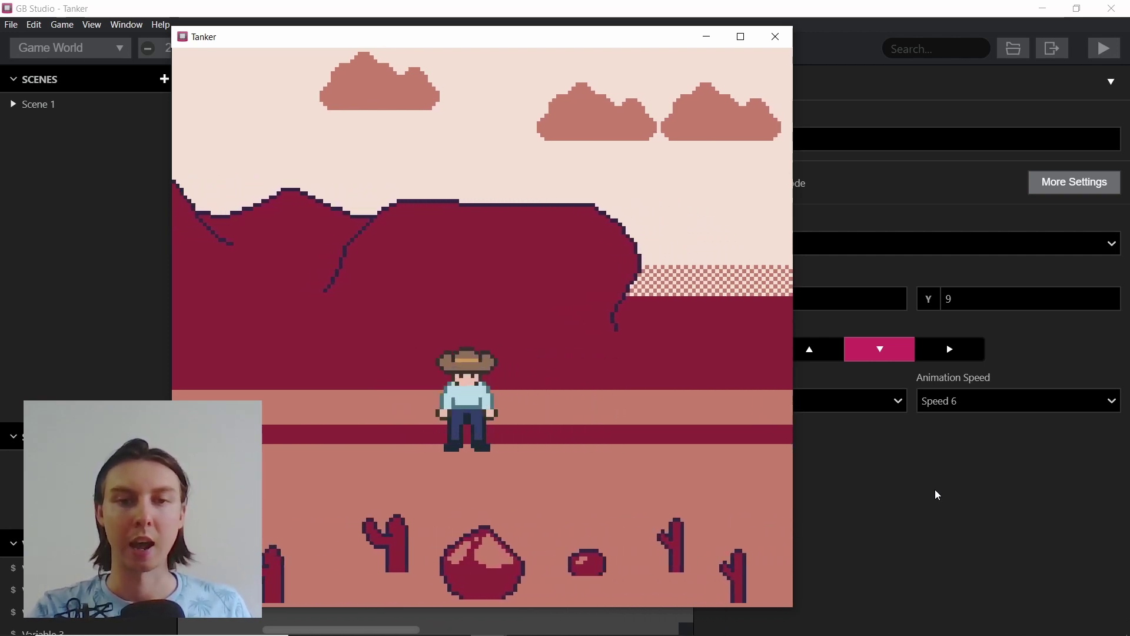
{"action": "key", "text": "Right"}
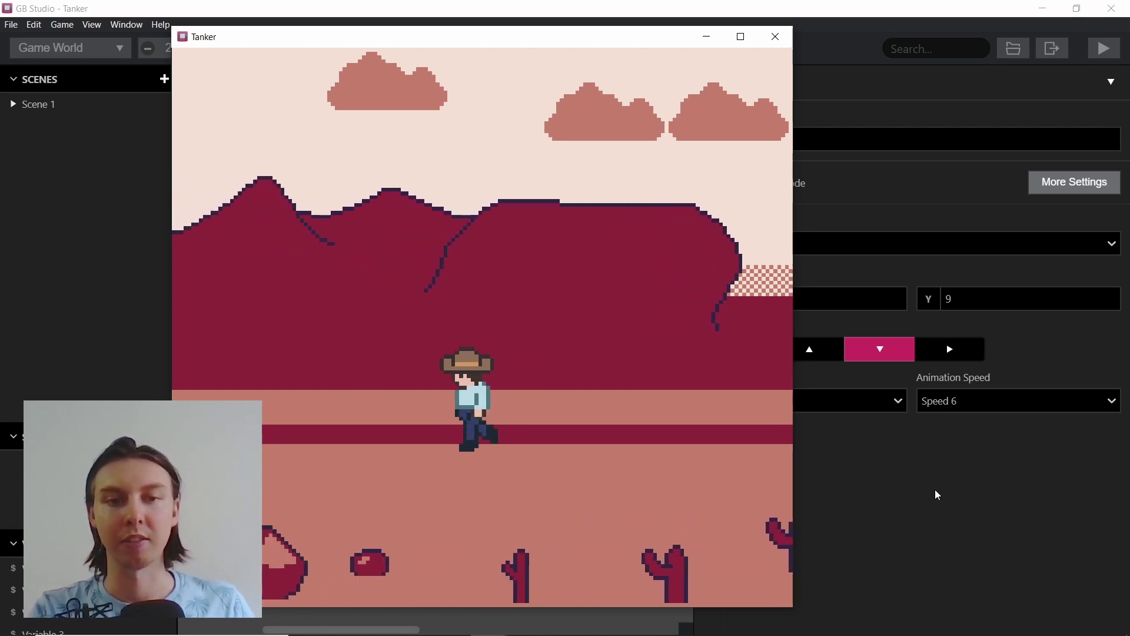
{"action": "key", "text": "Left"}
{"action": "key", "text": "Down"}
{"action": "key", "text": "Right"}
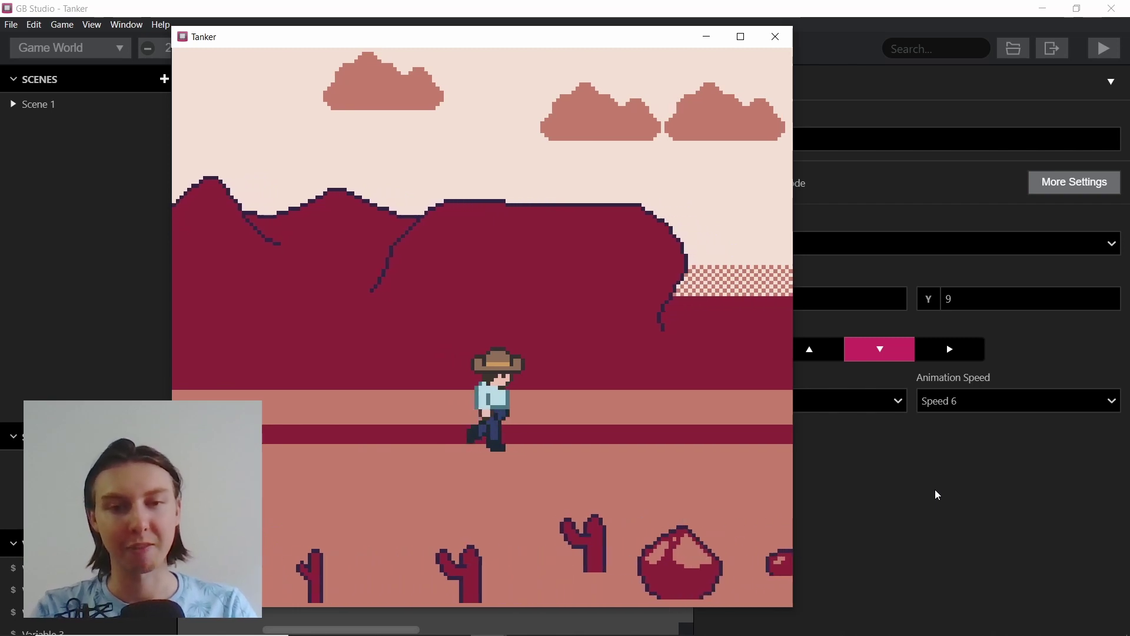
{"action": "key", "text": "Down"}
{"action": "key", "text": "Right"}
{"action": "key", "text": "Down"}
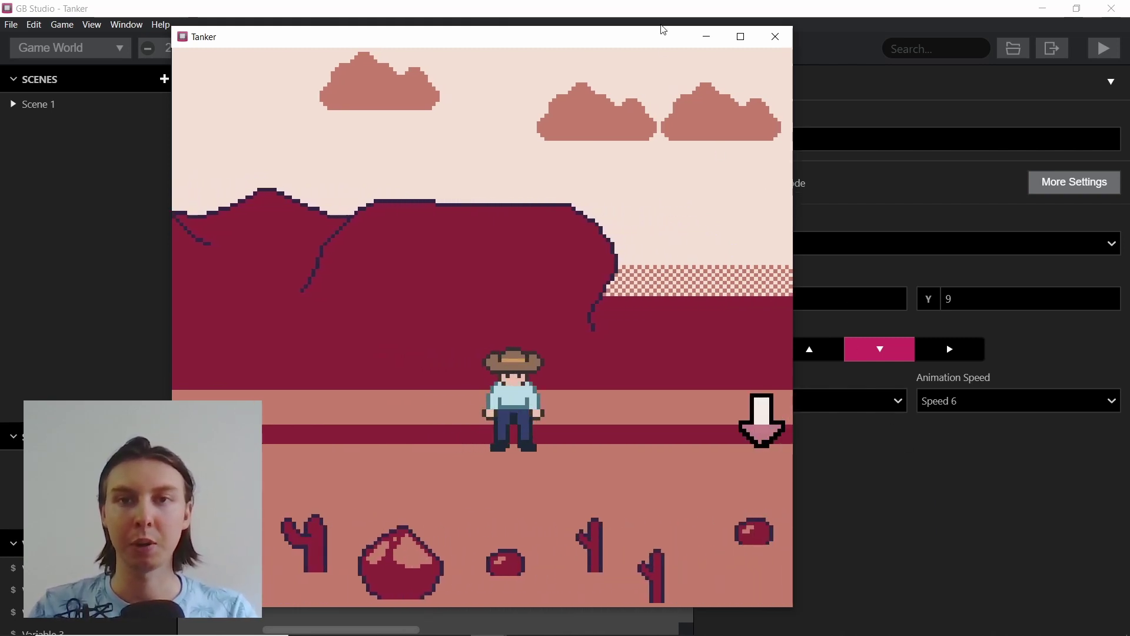
Minimize the running game and review Scene 1's type, parallax layers, palettes and player sprite sheet settings.
{"action": "left_click", "coordinate": [708, 37]}
{"action": "left_click", "coordinate": [473, 303]}
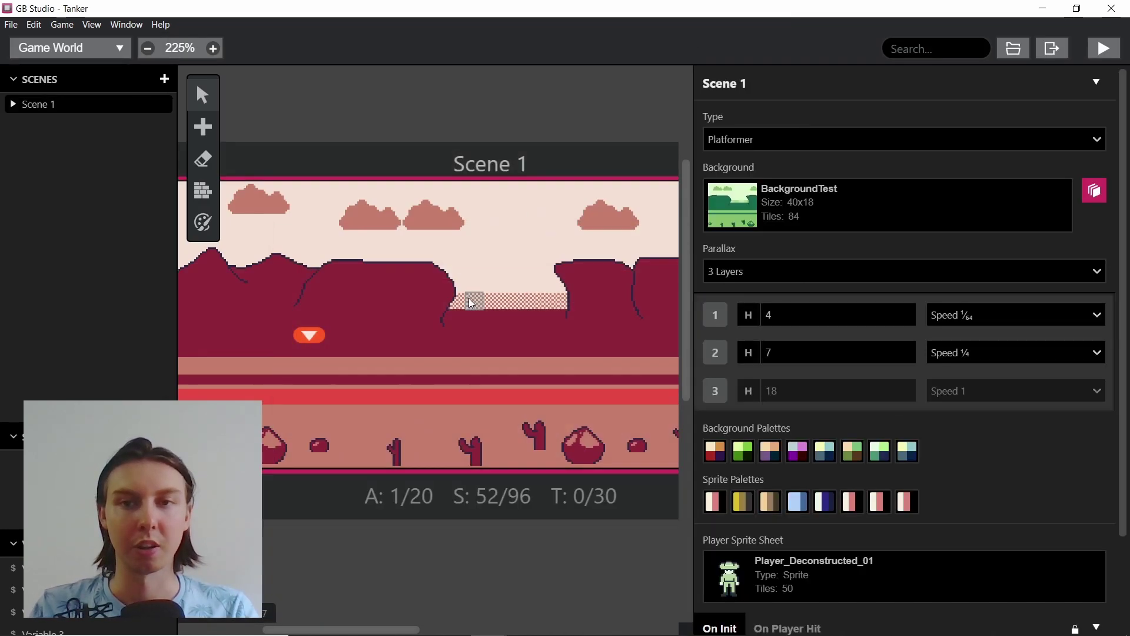
{"action": "scroll", "coordinate": [469, 300], "scroll_direction": "up", "scroll_amount": 3}
{"action": "scroll", "coordinate": [473, 296], "scroll_direction": "down", "scroll_amount": 2}
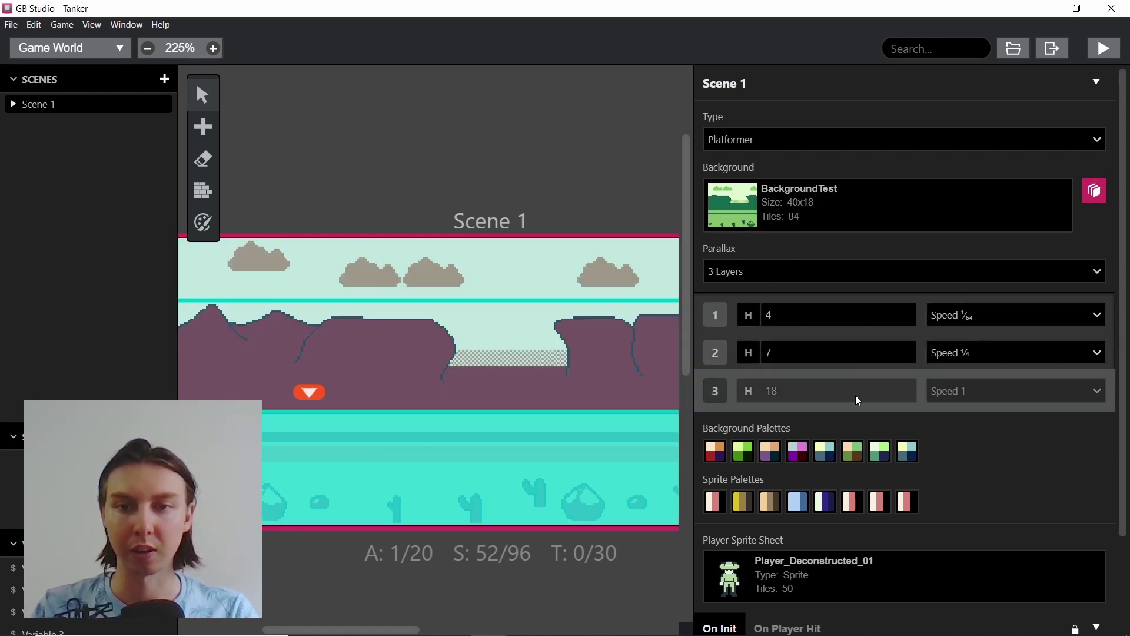
{"action": "scroll", "coordinate": [566, 313], "scroll_direction": "down", "scroll_amount": 1}
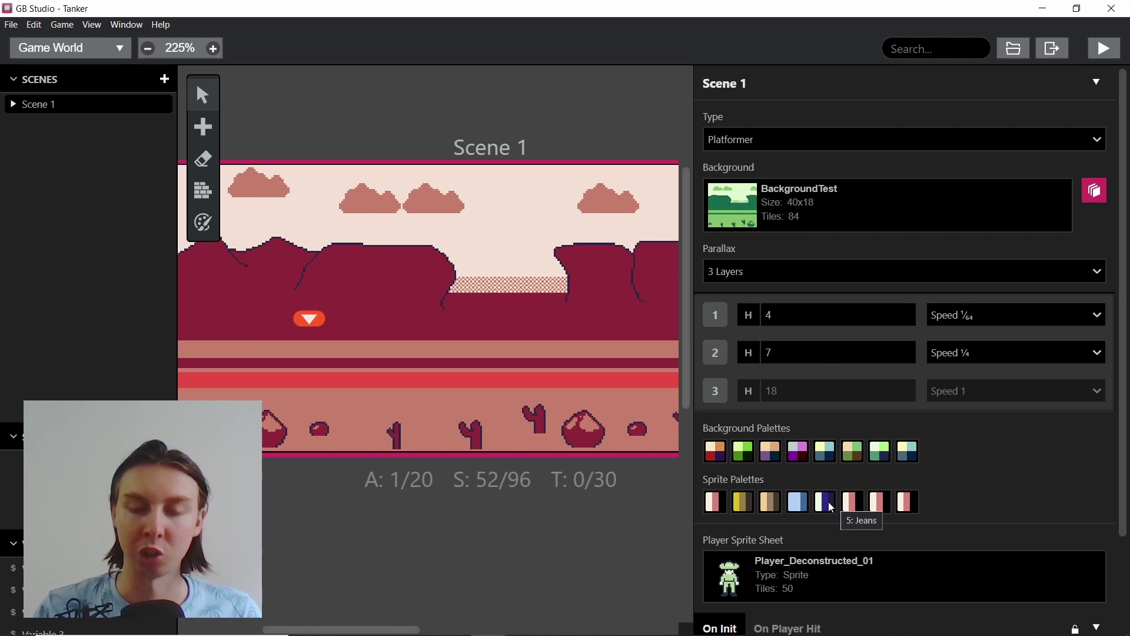
Show the project-wide settings, view the available Animation Speed options, and return to Scene 1 without changing the speed.
{"action": "scroll", "coordinate": [518, 290], "scroll_direction": "left", "scroll_amount": 1}
{"action": "scroll", "coordinate": [510, 176], "scroll_direction": "up", "scroll_amount": 3}
{"action": "left_click", "coordinate": [559, 148]}
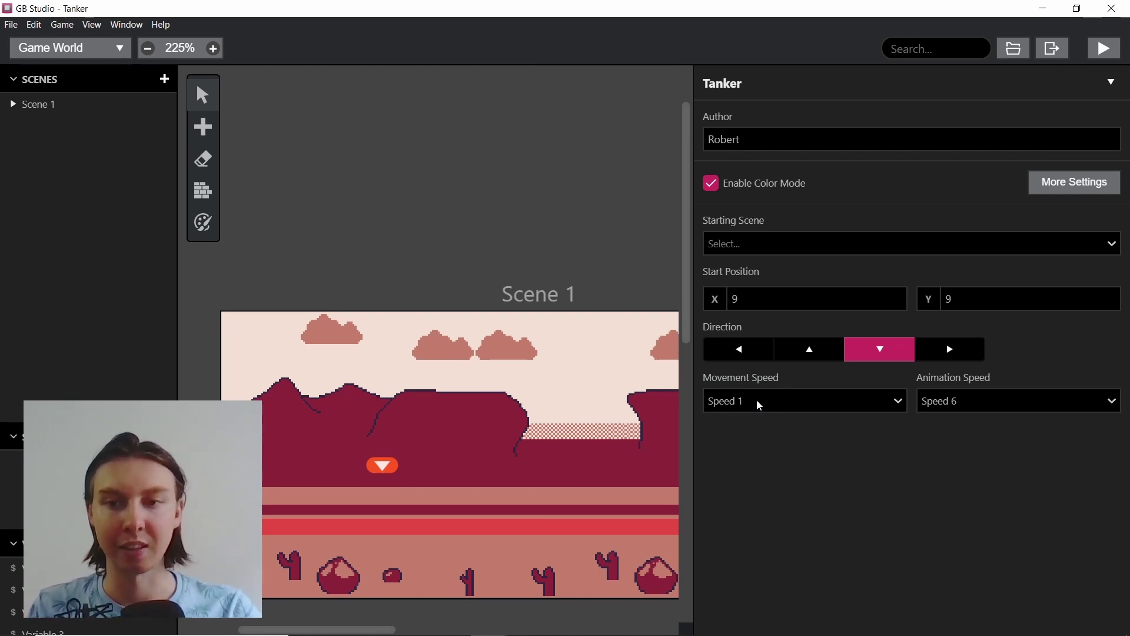
{"action": "left_click", "coordinate": [966, 413]}
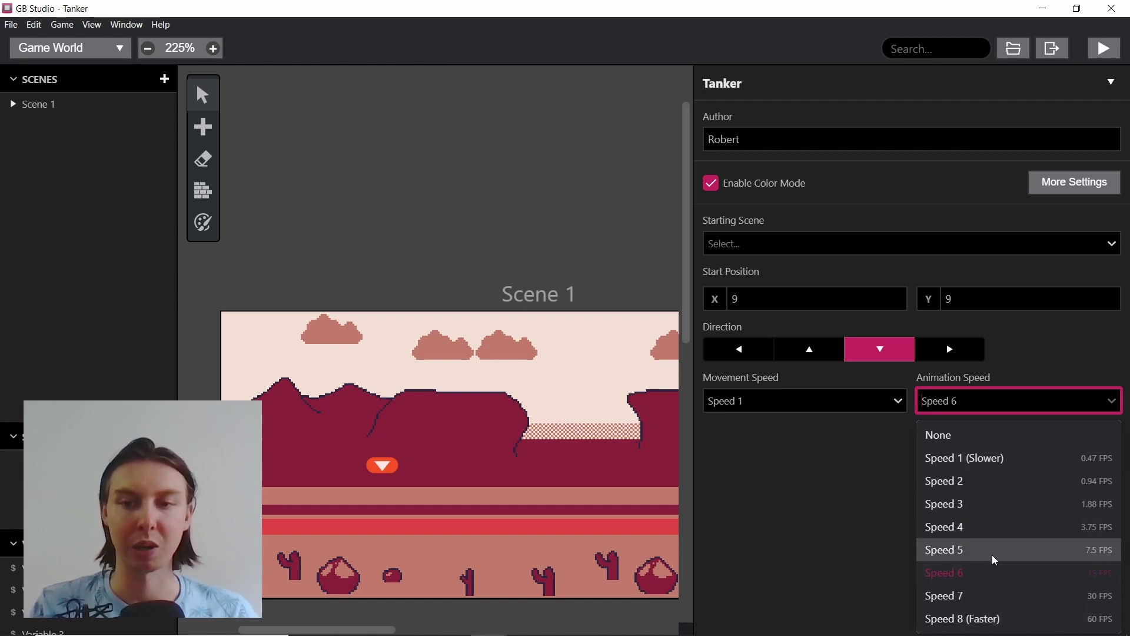
{"action": "left_click", "coordinate": [460, 440]}
{"action": "scroll", "coordinate": [462, 436], "scroll_direction": "down", "scroll_amount": 1}
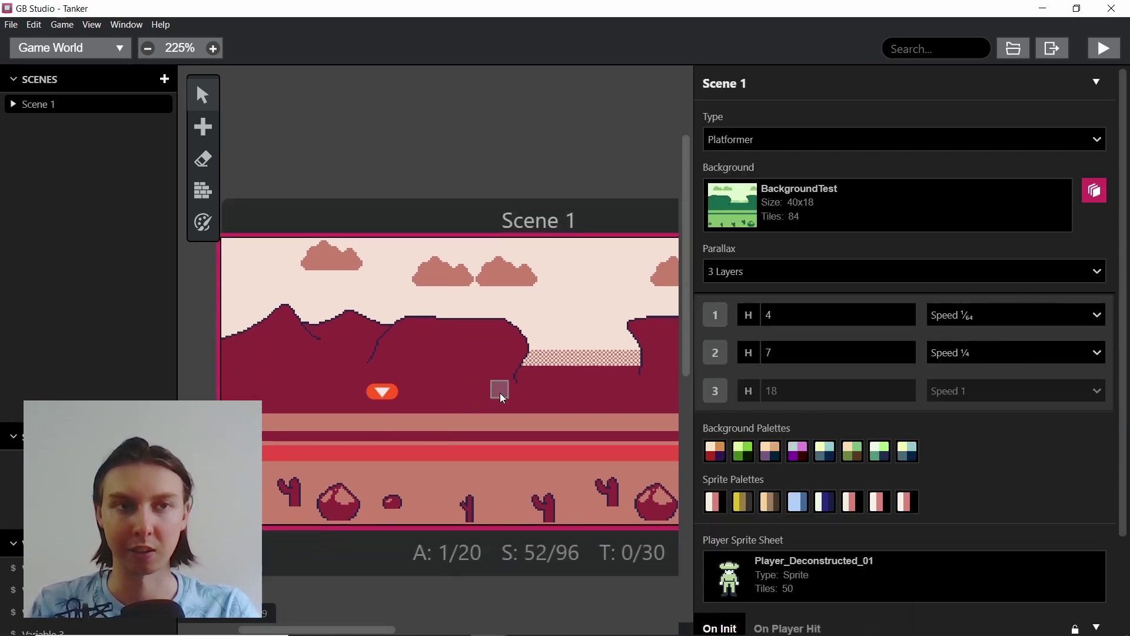
Open the project settings and review the Platformer engine's button, velocity, acceleration and gravity values.
{"action": "left_click", "coordinate": [92, 25]}
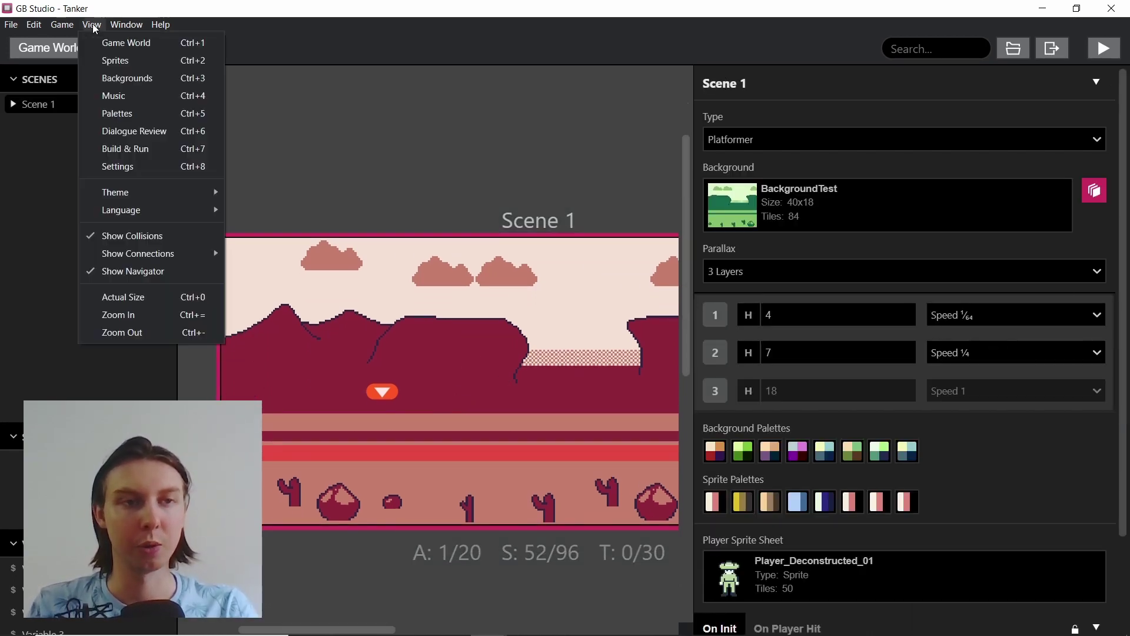
{"action": "left_click", "coordinate": [229, 171]}
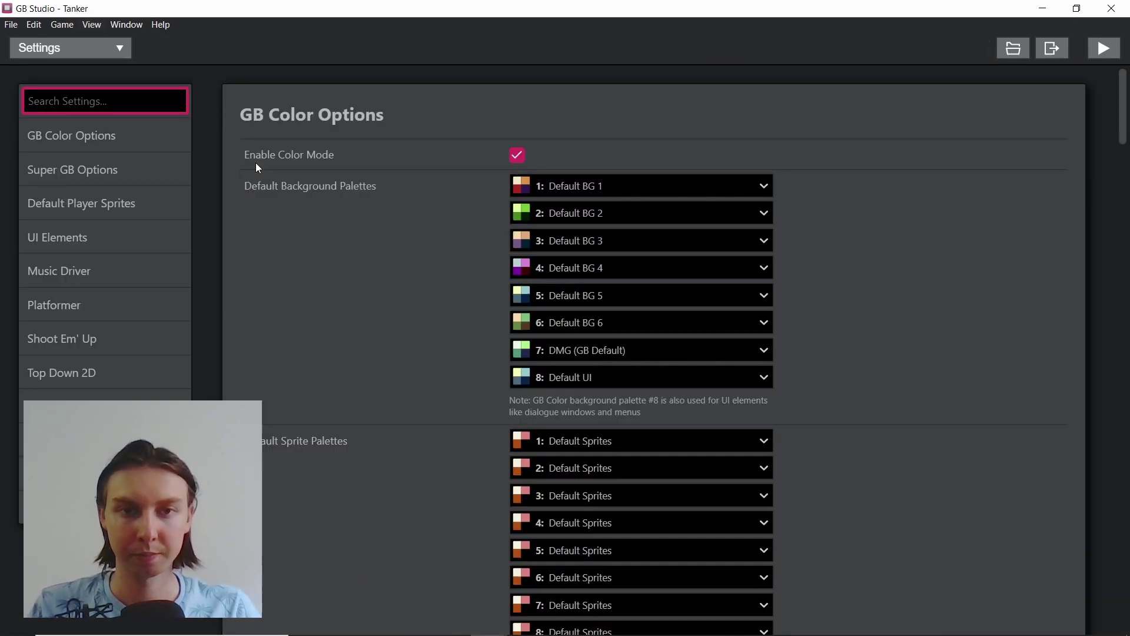
{"action": "left_click", "coordinate": [59, 303]}
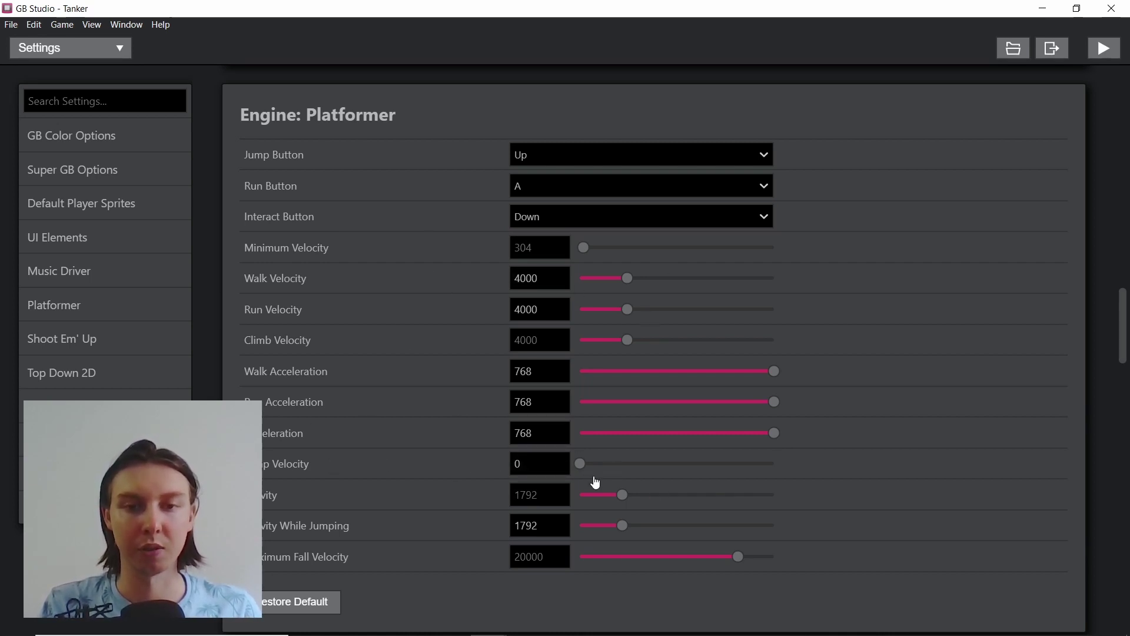
{"action": "left_click", "coordinate": [536, 433]}
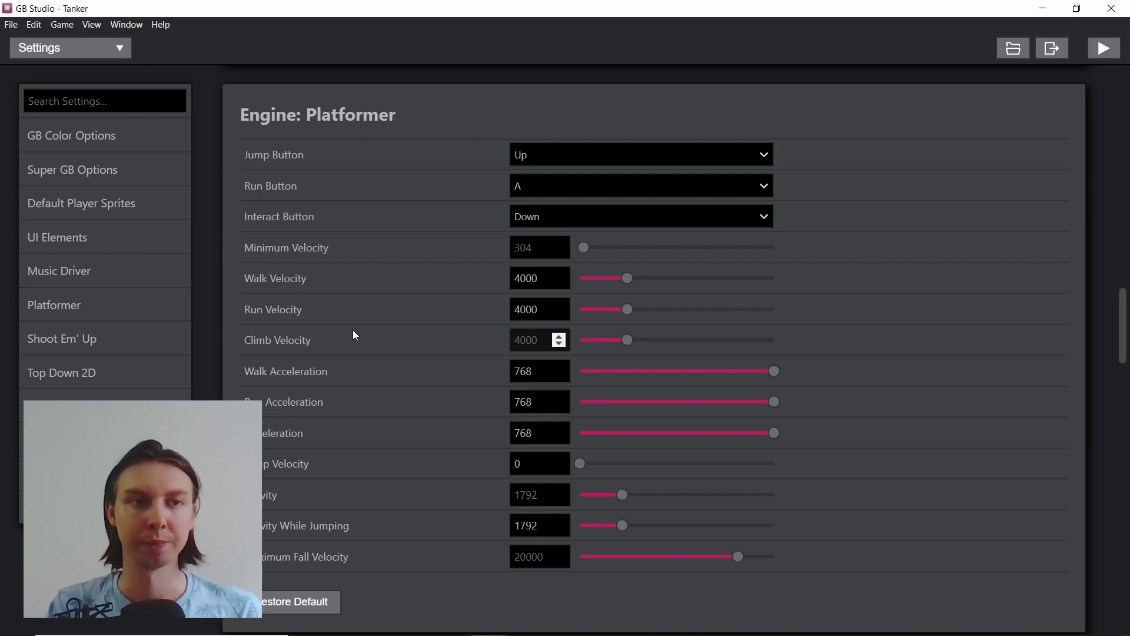
Check the default player sprite assigned to Platformer scenes.
{"action": "scroll", "coordinate": [394, 187], "scroll_direction": "up", "scroll_amount": 15}
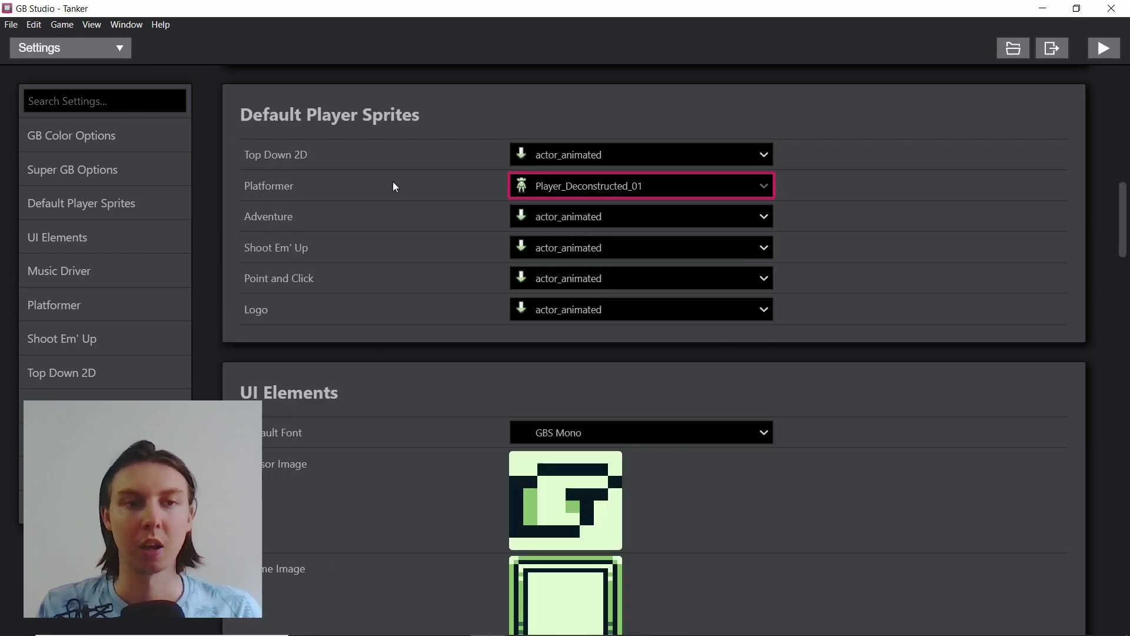
{"action": "left_click", "coordinate": [663, 190]}
{"action": "left_click", "coordinate": [608, 190]}
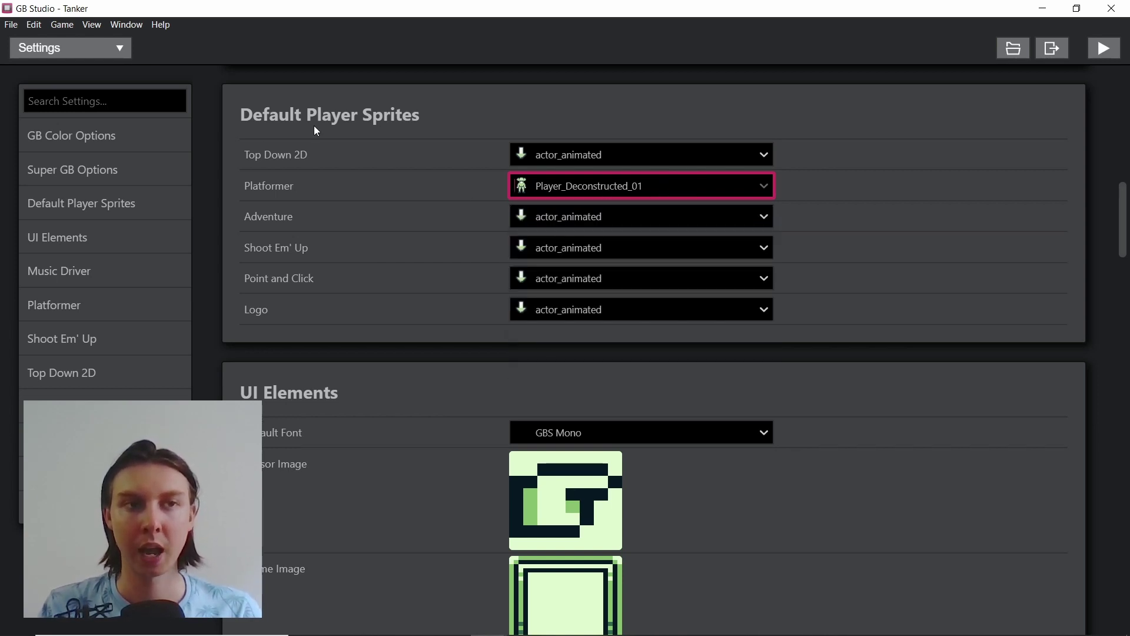
Open the Player_Deconstructed_01 sprite in the sprite editor and select its overlapping tiles for inspection, then clear the selection.
{"action": "left_click", "coordinate": [90, 25]}
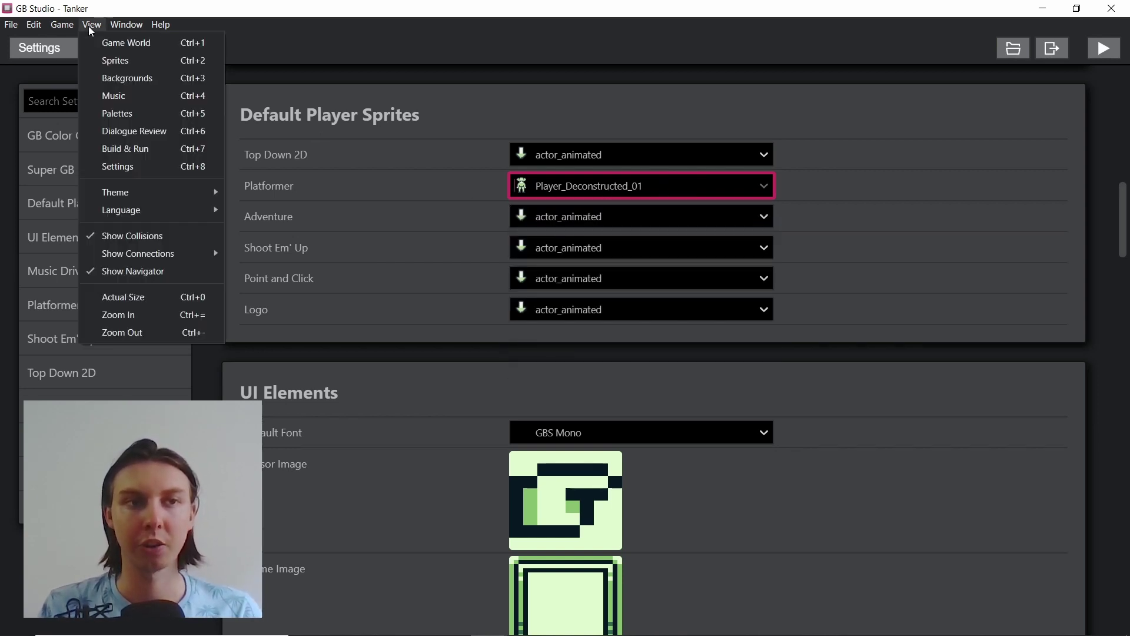
{"action": "left_click", "coordinate": [108, 62]}
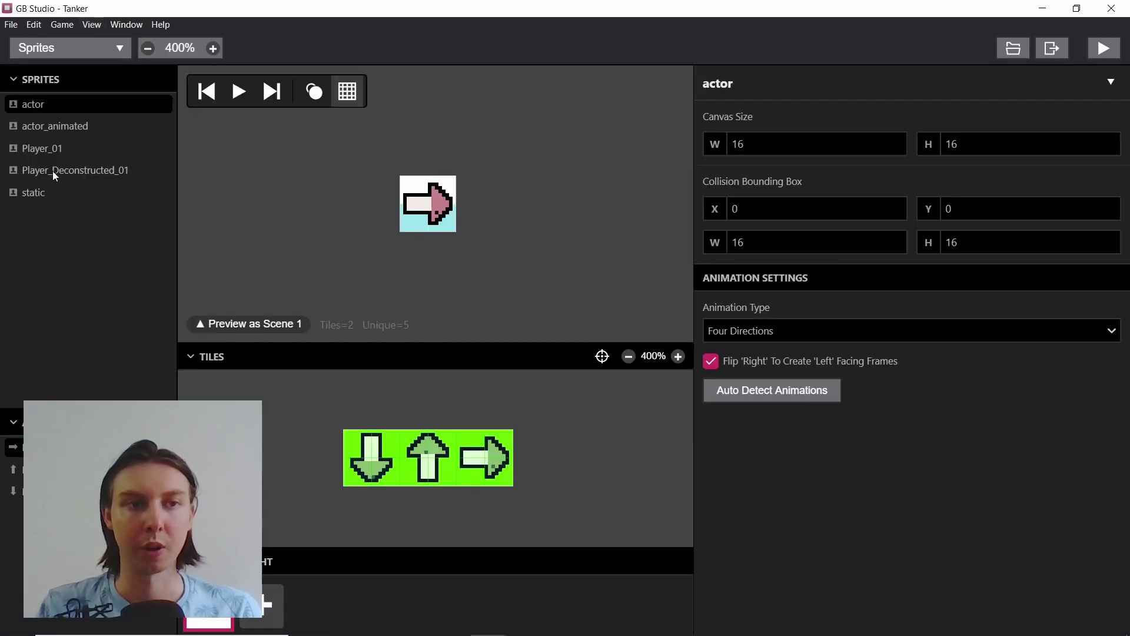
{"action": "left_click", "coordinate": [57, 173]}
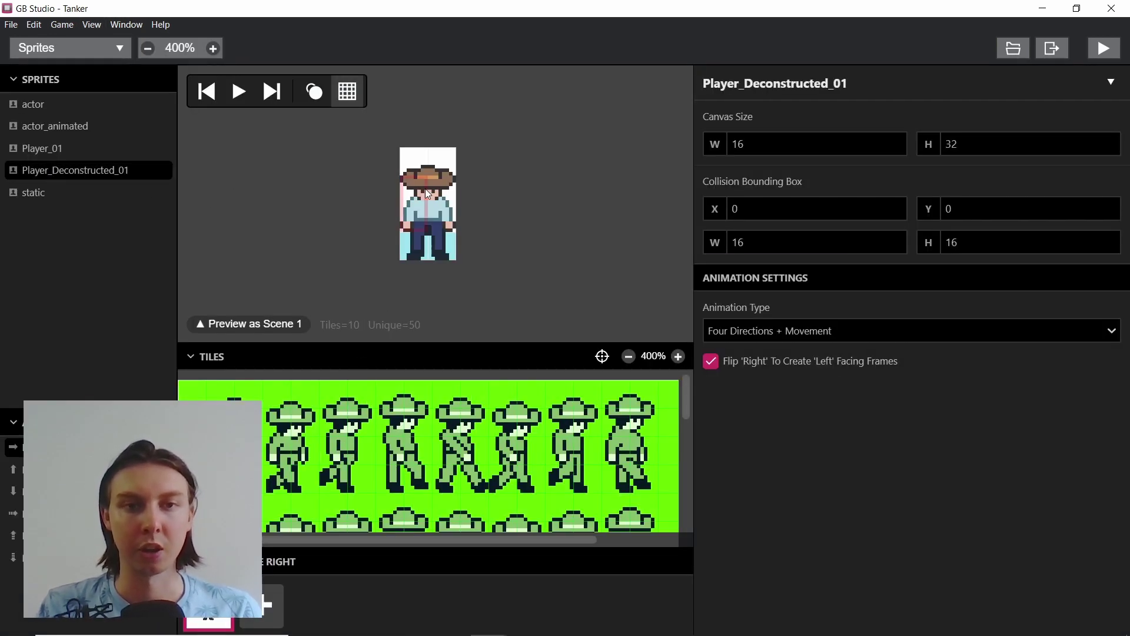
{"action": "left_click", "coordinate": [447, 215]}
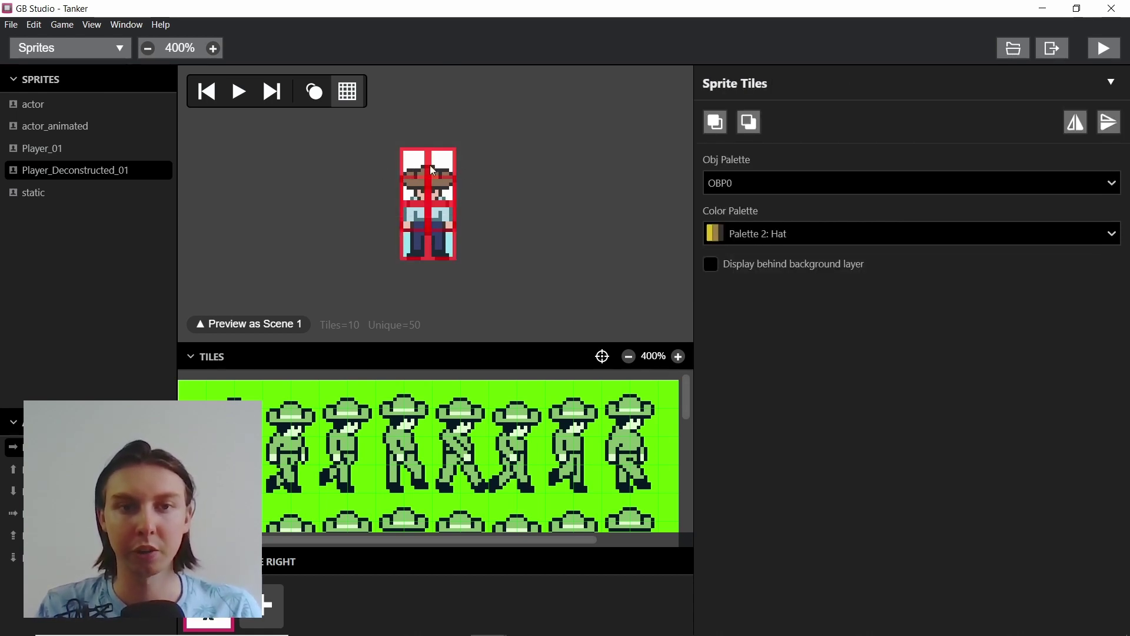
{"action": "left_click", "coordinate": [497, 187]}
Examine the sprite's tile sheet for the separate hat, face, shirt, hands and legs pieces.
{"action": "scroll", "coordinate": [372, 440], "scroll_direction": "down", "scroll_amount": 3}
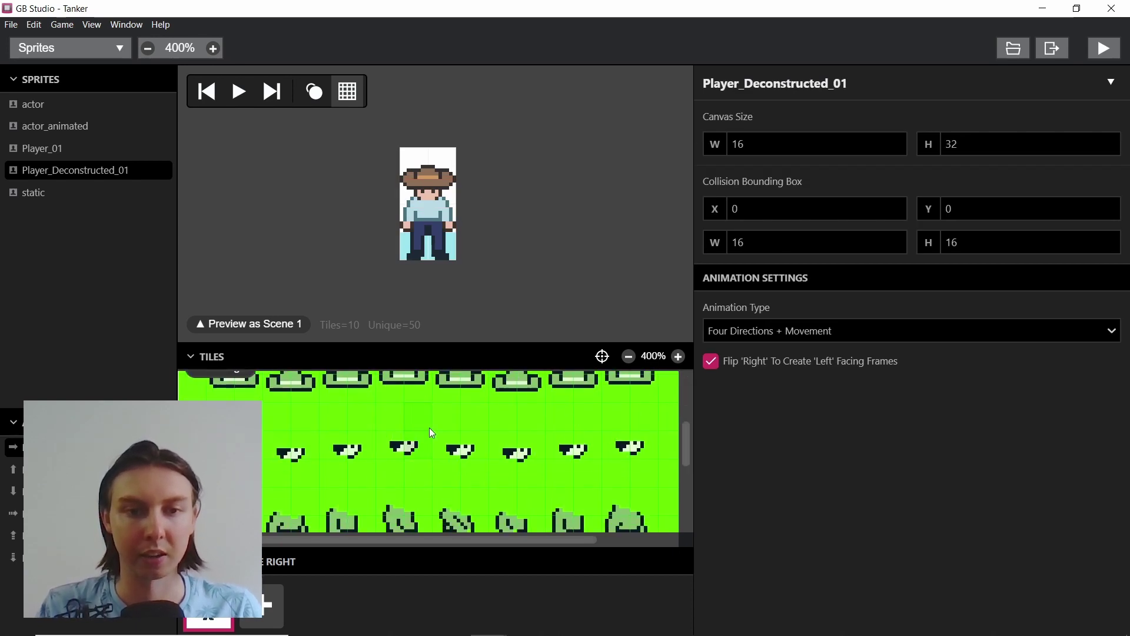
{"action": "scroll", "coordinate": [430, 427], "scroll_direction": "up", "scroll_amount": 1}
{"action": "scroll", "coordinate": [414, 418], "scroll_direction": "up", "scroll_amount": 1}
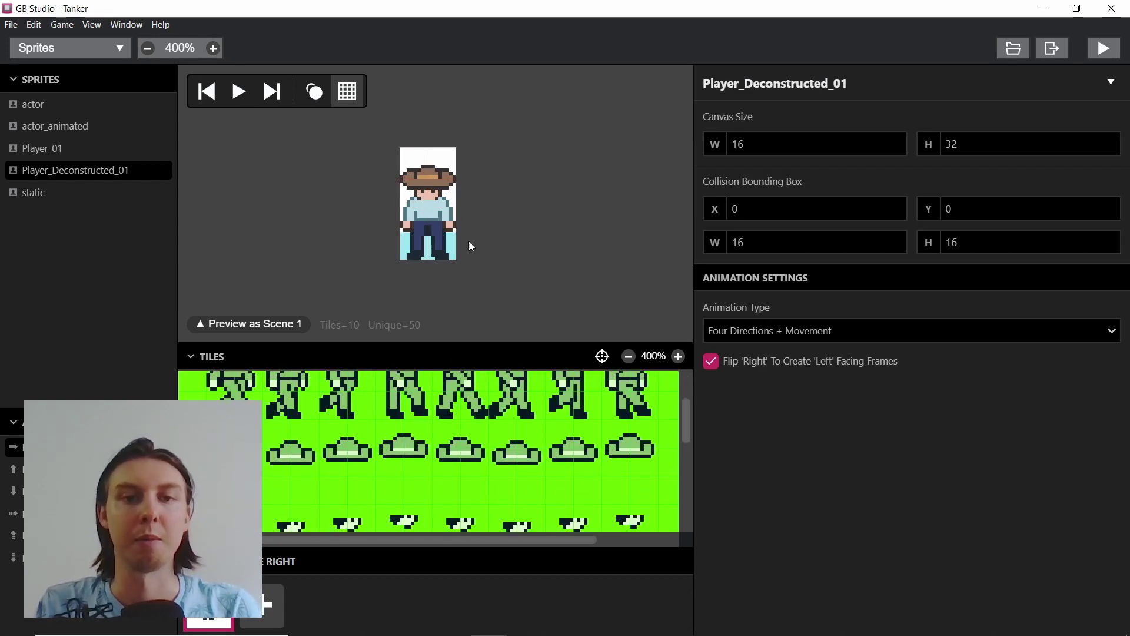
{"action": "scroll", "coordinate": [616, 416], "scroll_direction": "down", "scroll_amount": 1}
{"action": "left_click_drag", "start_coordinate": [413, 538], "coordinate": [501, 538]}
{"action": "scroll", "coordinate": [630, 427], "scroll_direction": "up", "scroll_amount": 3}
{"action": "scroll", "coordinate": [630, 430], "scroll_direction": "down", "scroll_amount": 2}
{"action": "scroll", "coordinate": [621, 430], "scroll_direction": "down", "scroll_amount": 1}
{"action": "scroll", "coordinate": [642, 482], "scroll_direction": "up", "scroll_amount": 1}
{"action": "scroll", "coordinate": [643, 470], "scroll_direction": "down", "scroll_amount": 3}
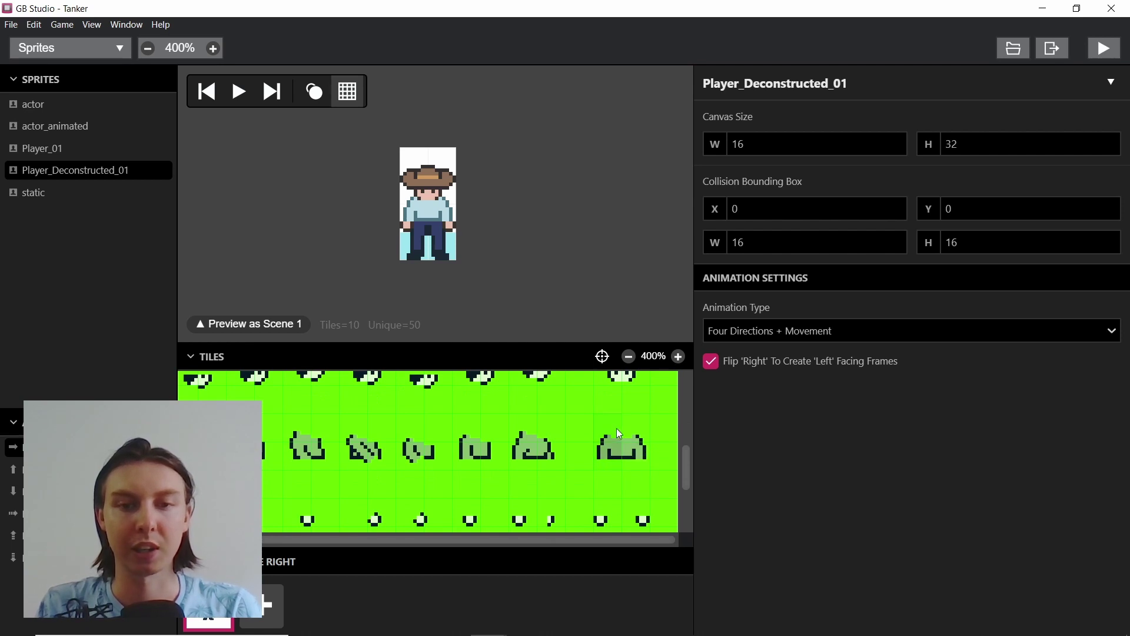
{"action": "scroll", "coordinate": [636, 444], "scroll_direction": "down", "scroll_amount": 1}
{"action": "scroll", "coordinate": [634, 464], "scroll_direction": "up", "scroll_amount": 1}
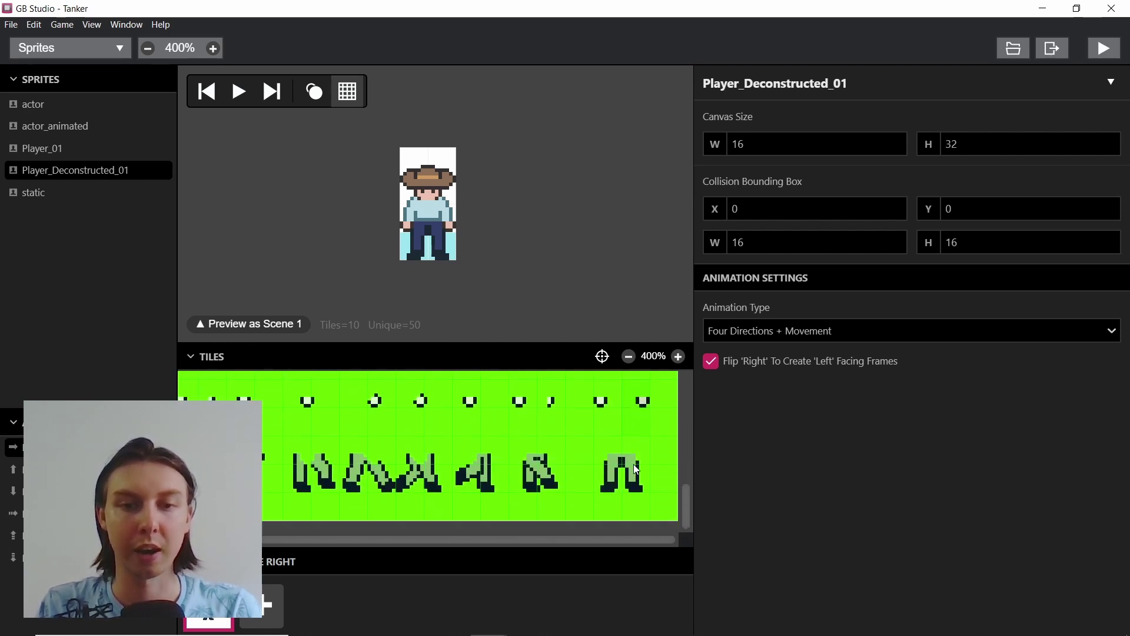
{"action": "scroll", "coordinate": [633, 460], "scroll_direction": "up", "scroll_amount": 4}
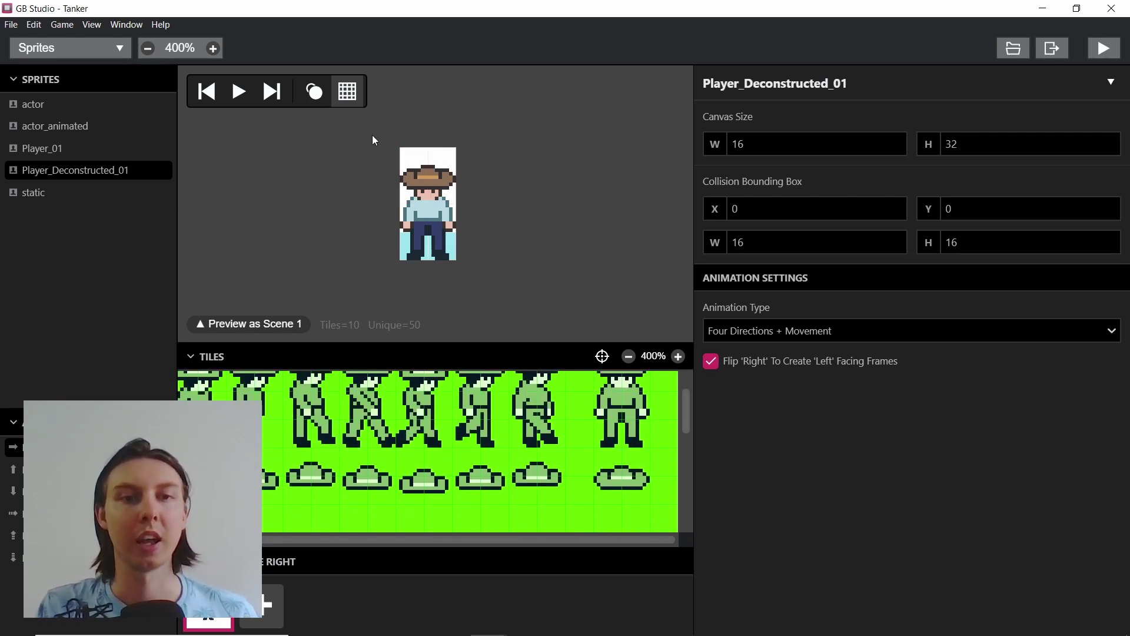
Inspect the front-facing frame's individual tiles to see which color palette each body part uses.
{"action": "left_click_drag", "start_coordinate": [375, 139], "coordinate": [507, 277]}
{"action": "left_click", "coordinate": [518, 273]}
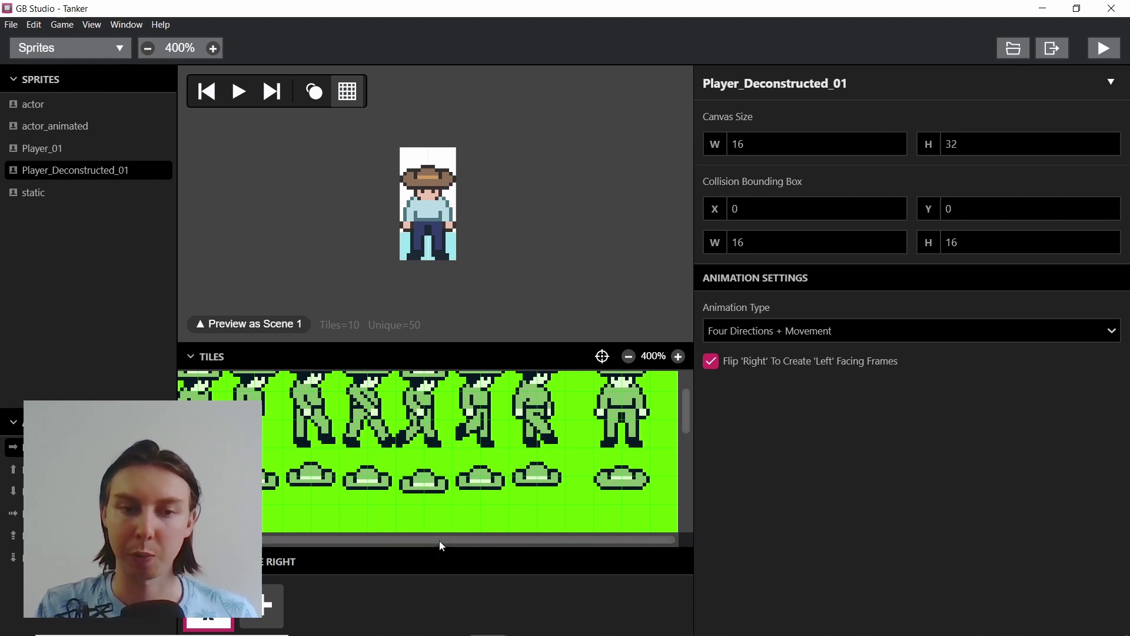
{"action": "left_click_drag", "start_coordinate": [438, 541], "coordinate": [337, 525]}
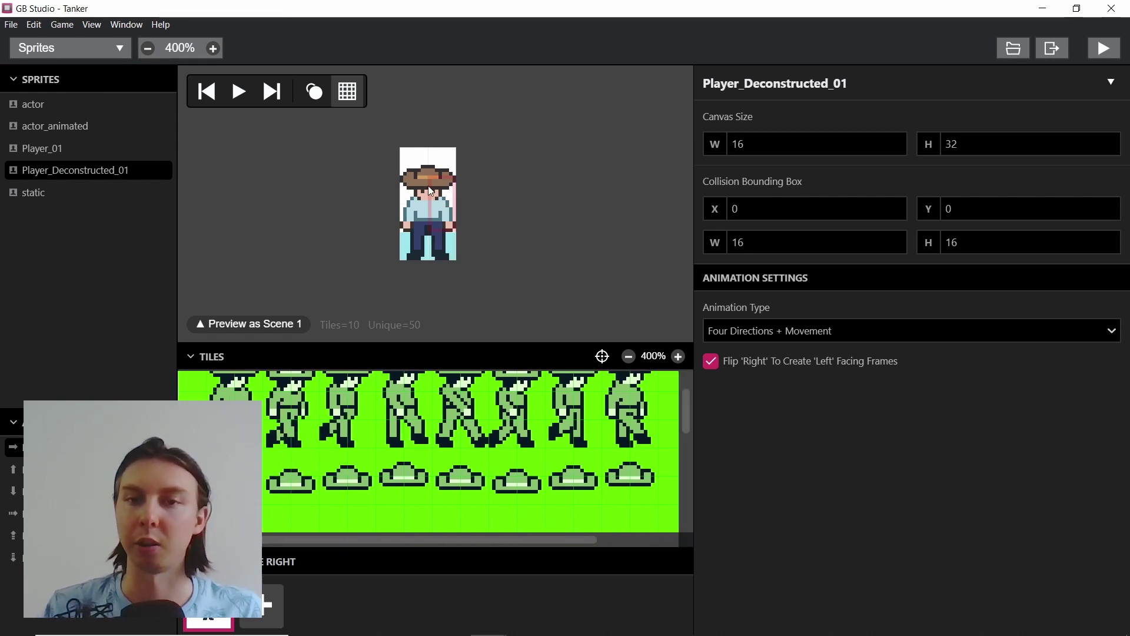
{"action": "left_click", "coordinate": [446, 219]}
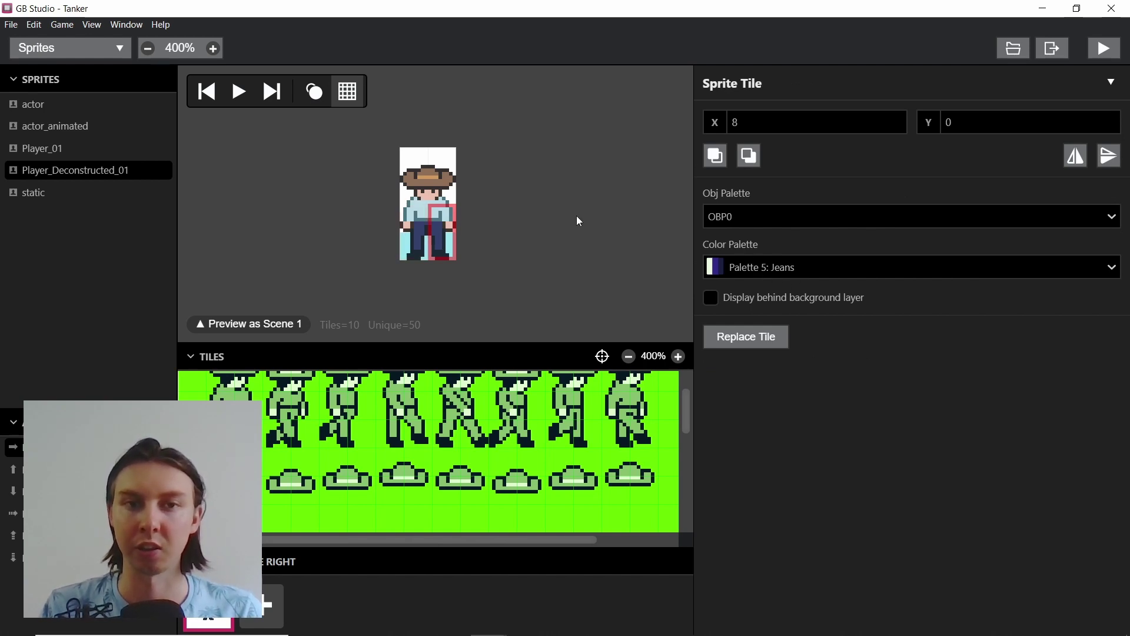
{"action": "left_click", "coordinate": [410, 199]}
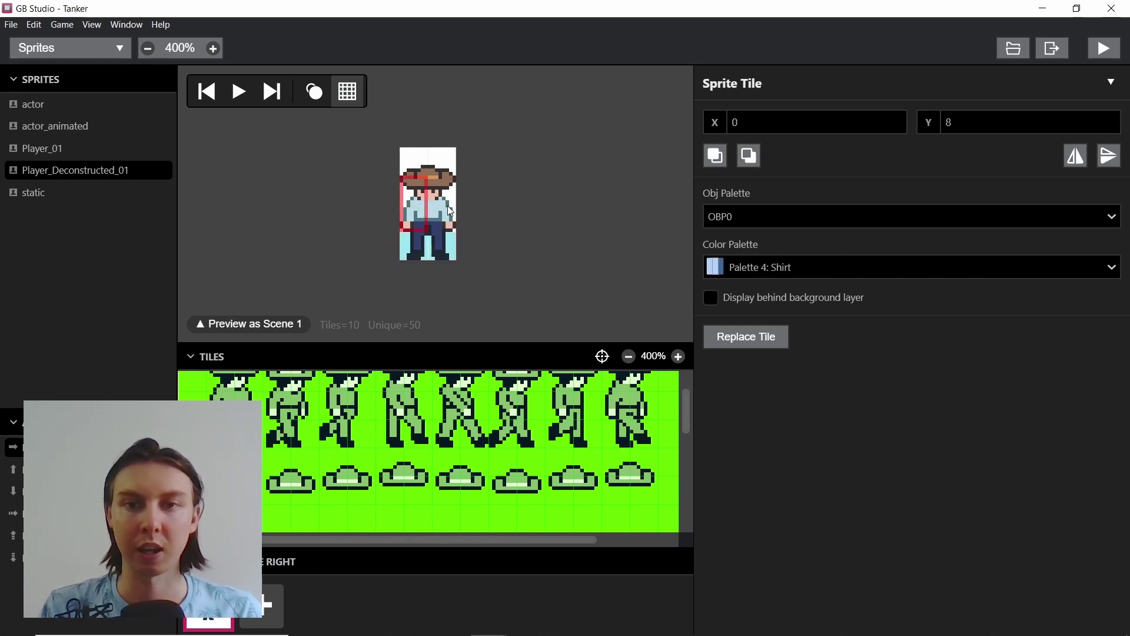
{"action": "left_click", "coordinate": [452, 171]}
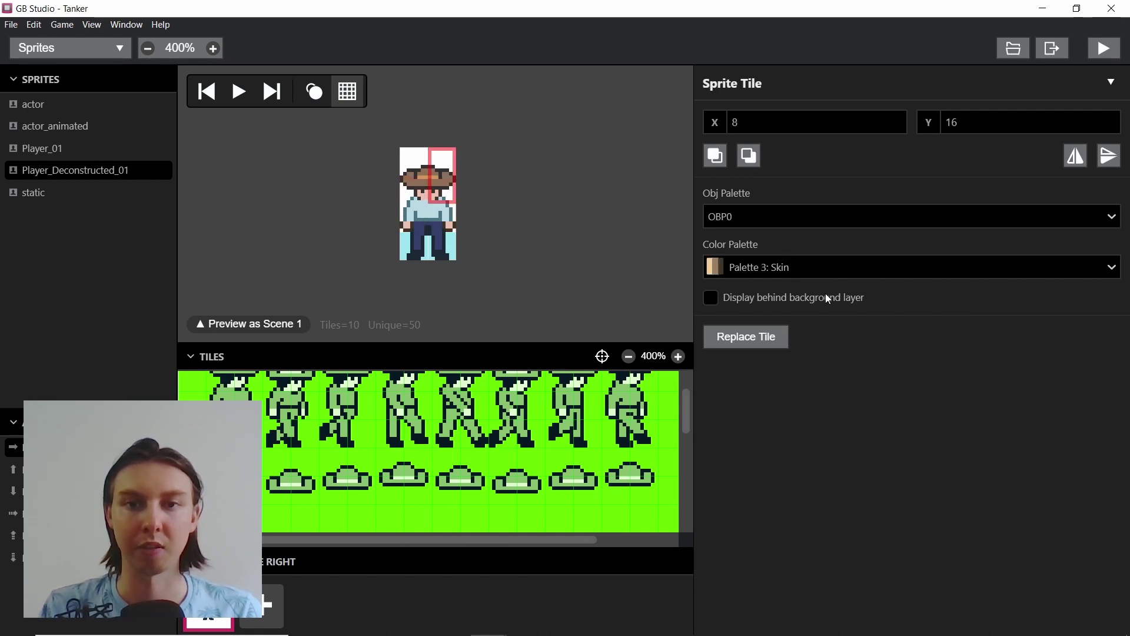
Shift the hat tile on the front-facing frame to demonstrate the layering, restore its position and deselect it.
{"action": "left_click", "coordinate": [456, 148]}
{"action": "left_click_drag", "start_coordinate": [443, 158], "coordinate": [447, 186]}
{"action": "left_click", "coordinate": [449, 162]}
{"action": "left_click", "coordinate": [480, 176]}
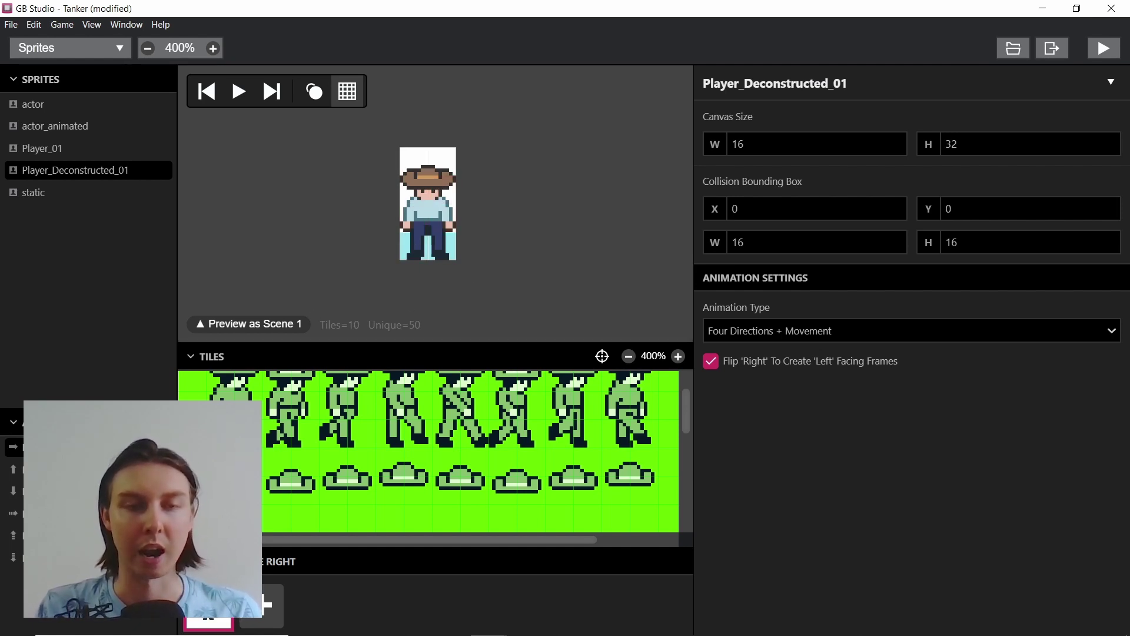
Look through the idle up, idle down and moving right animations of Player_Deconstructed_01.
{"action": "left_click", "coordinate": [89, 469]}
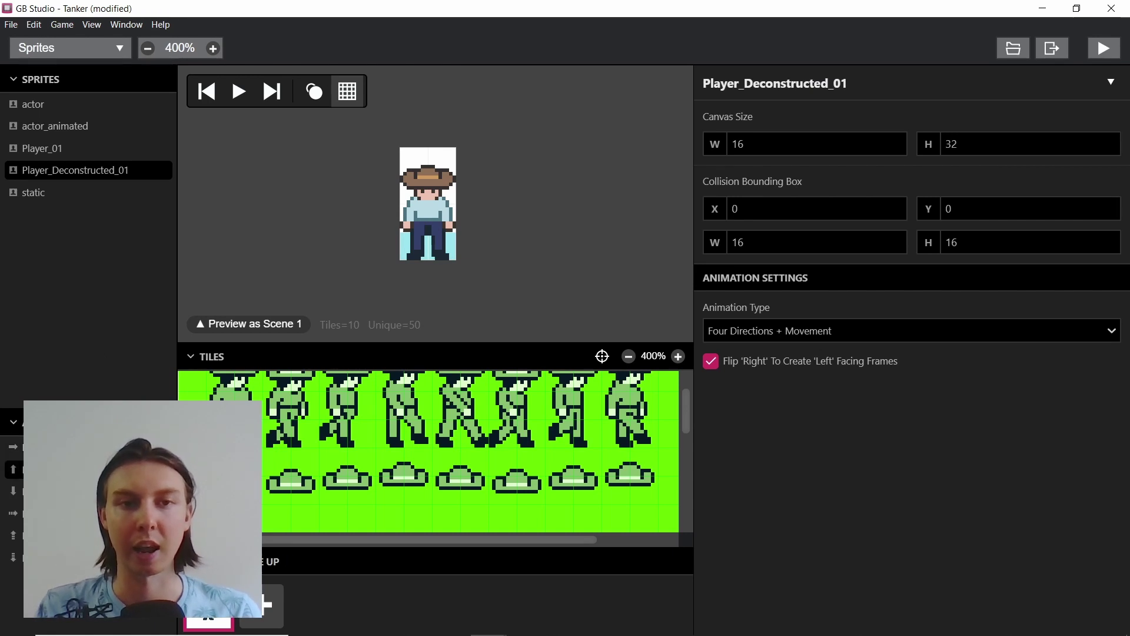
{"action": "left_click", "coordinate": [88, 491]}
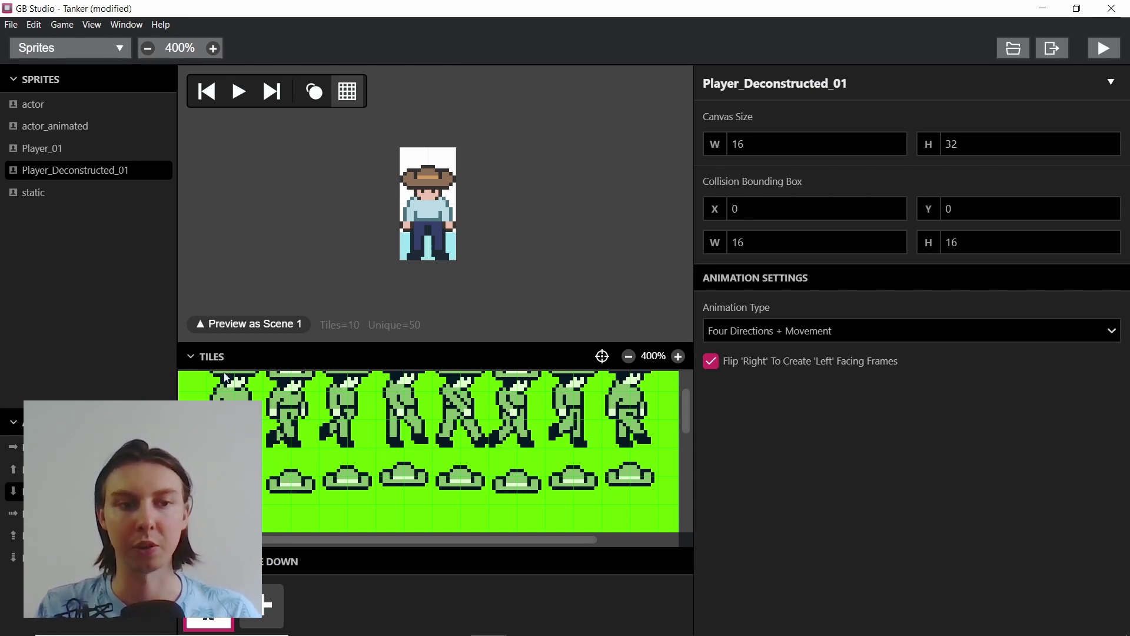
{"action": "left_click", "coordinate": [88, 514]}
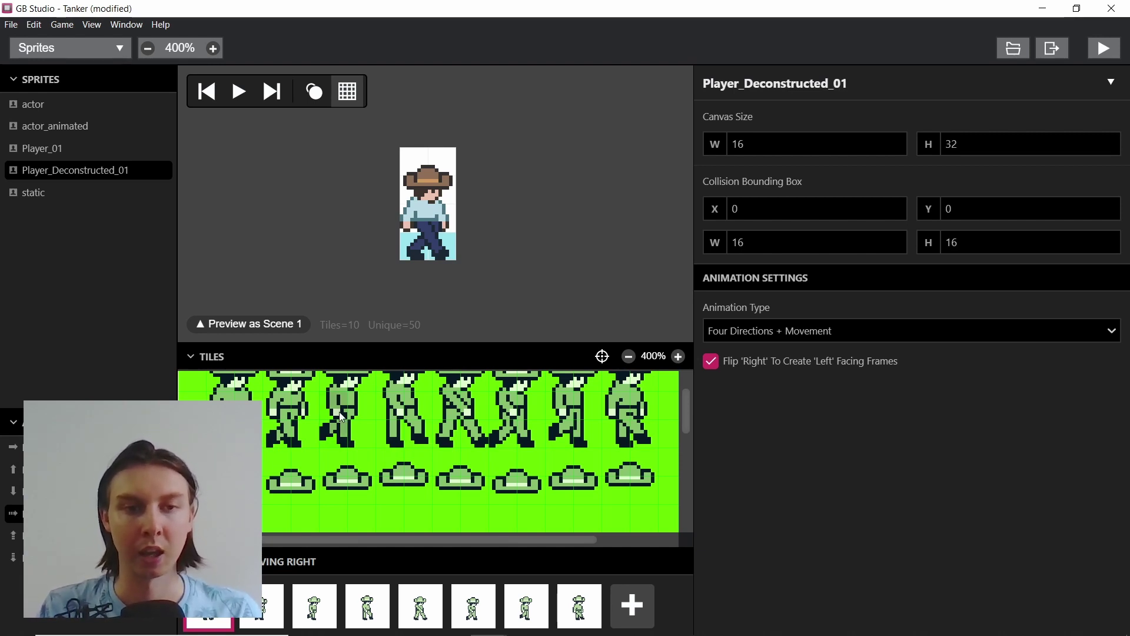
{"action": "scroll", "coordinate": [413, 447], "scroll_direction": "up", "scroll_amount": 2}
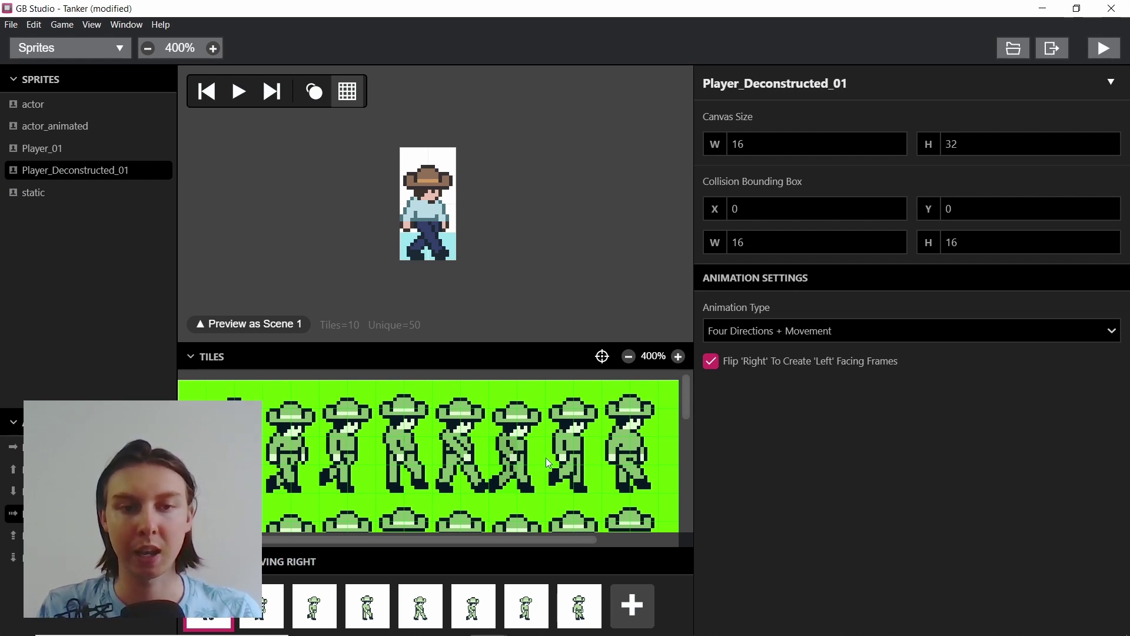
Compare the complete walking frames on the tile sheet with the separate hat and face pieces below them.
{"action": "left_click_drag", "start_coordinate": [206, 381], "coordinate": [660, 471]}
{"action": "scroll", "coordinate": [454, 441], "scroll_direction": "down", "scroll_amount": 3}
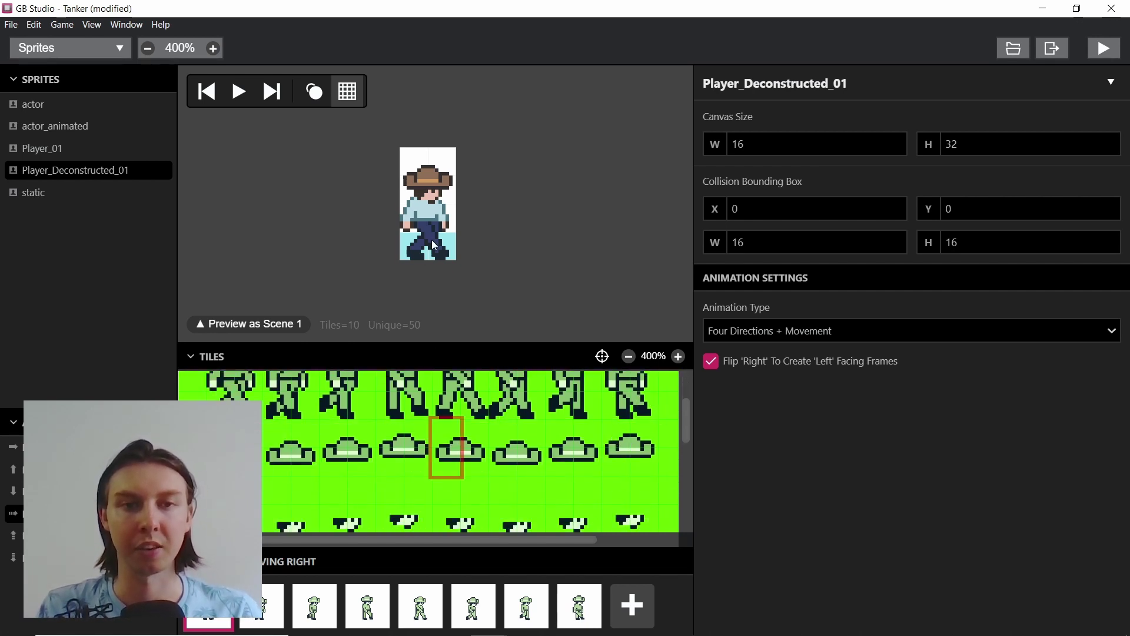
{"action": "scroll", "coordinate": [506, 442], "scroll_direction": "up", "scroll_amount": 3}
{"action": "scroll", "coordinate": [489, 454], "scroll_direction": "down", "scroll_amount": 3}
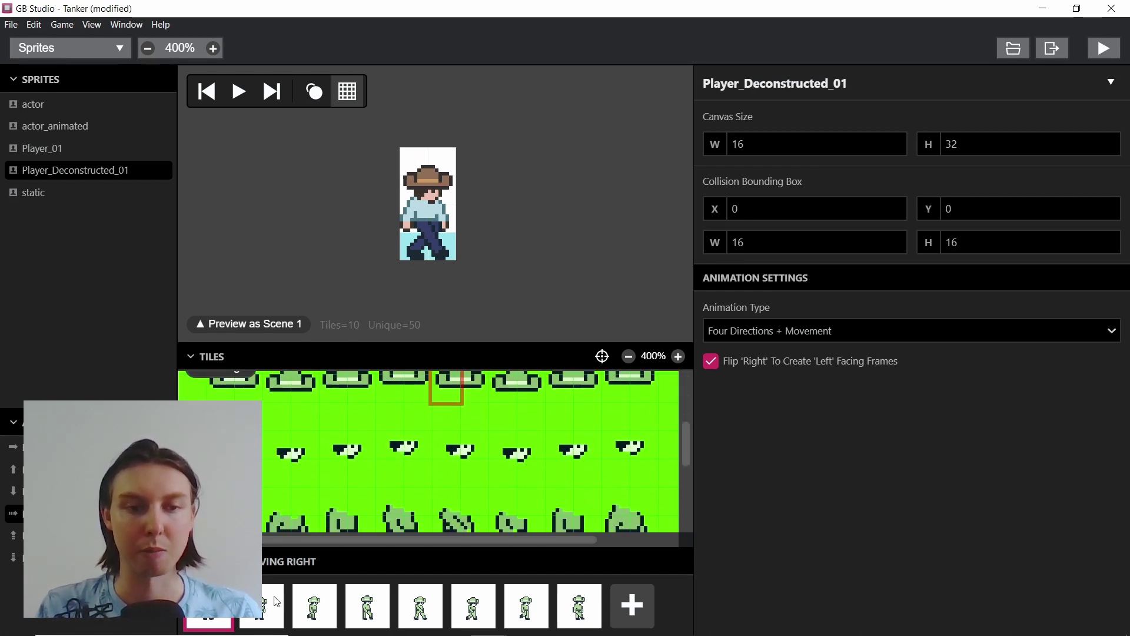
Play the moving right animation while examining the face, shirt, hand and leg rows of the tile sheet.
{"action": "left_click", "coordinate": [272, 91]}
{"action": "left_click", "coordinate": [240, 91]}
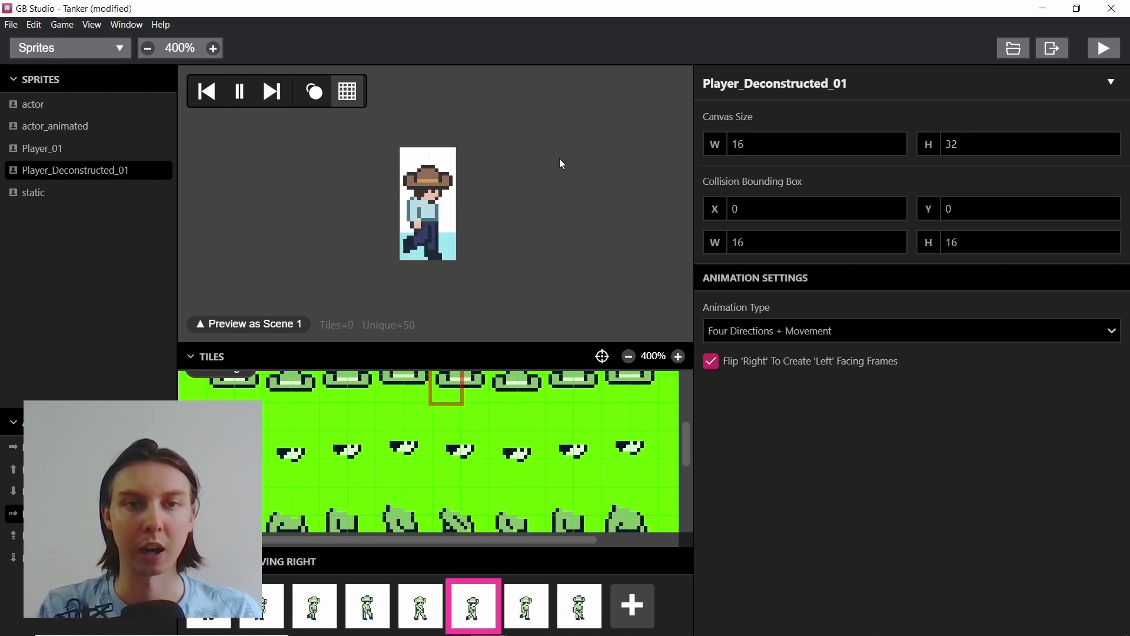
{"action": "scroll", "coordinate": [493, 407], "scroll_direction": "down", "scroll_amount": 4}
{"action": "scroll", "coordinate": [501, 404], "scroll_direction": "down", "scroll_amount": 4}
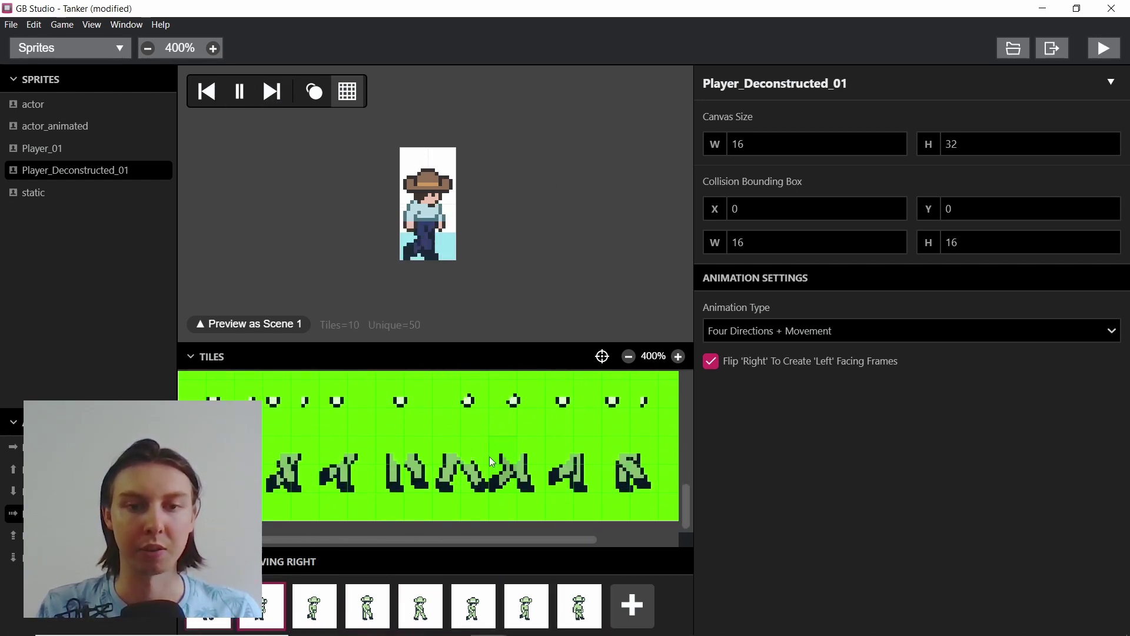
{"action": "scroll", "coordinate": [511, 465], "scroll_direction": "up", "scroll_amount": 2}
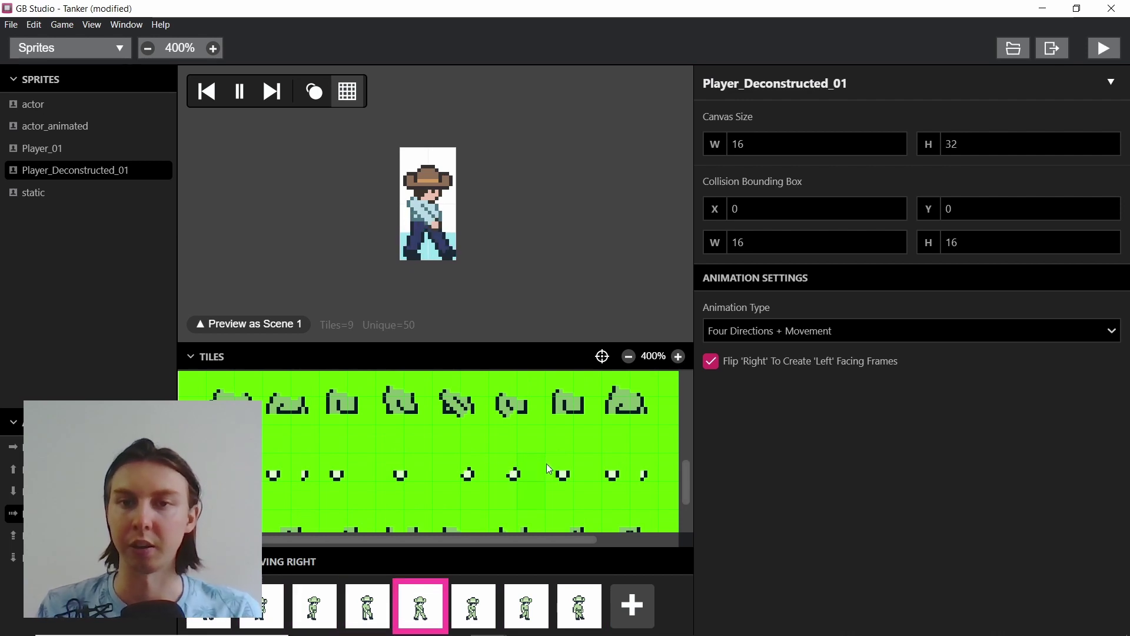
{"action": "scroll", "coordinate": [527, 447], "scroll_direction": "up", "scroll_amount": 2}
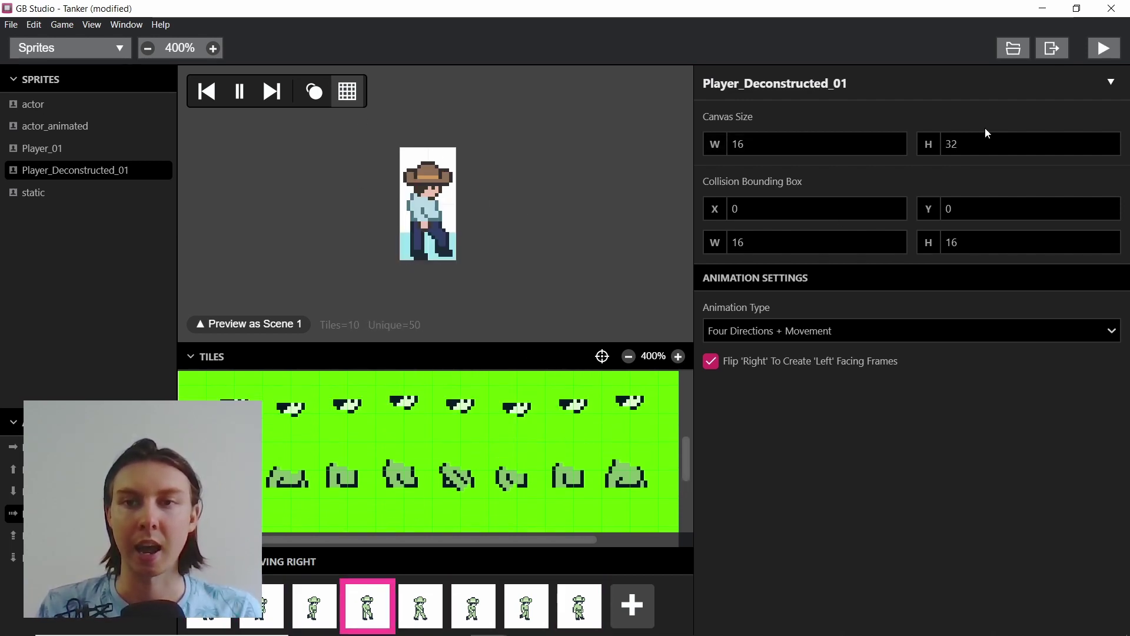
{"action": "mouse_move", "coordinate": [697, 237]}
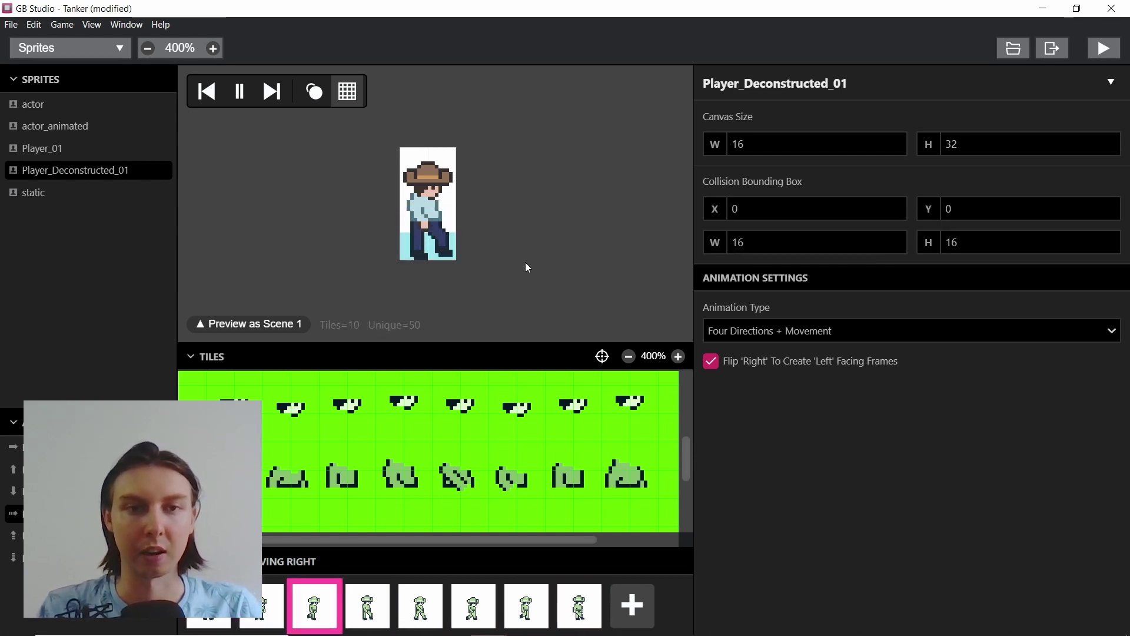
Open the single-palette Player_01 sprite and play its moving right animation for comparison.
{"action": "left_click", "coordinate": [75, 144]}
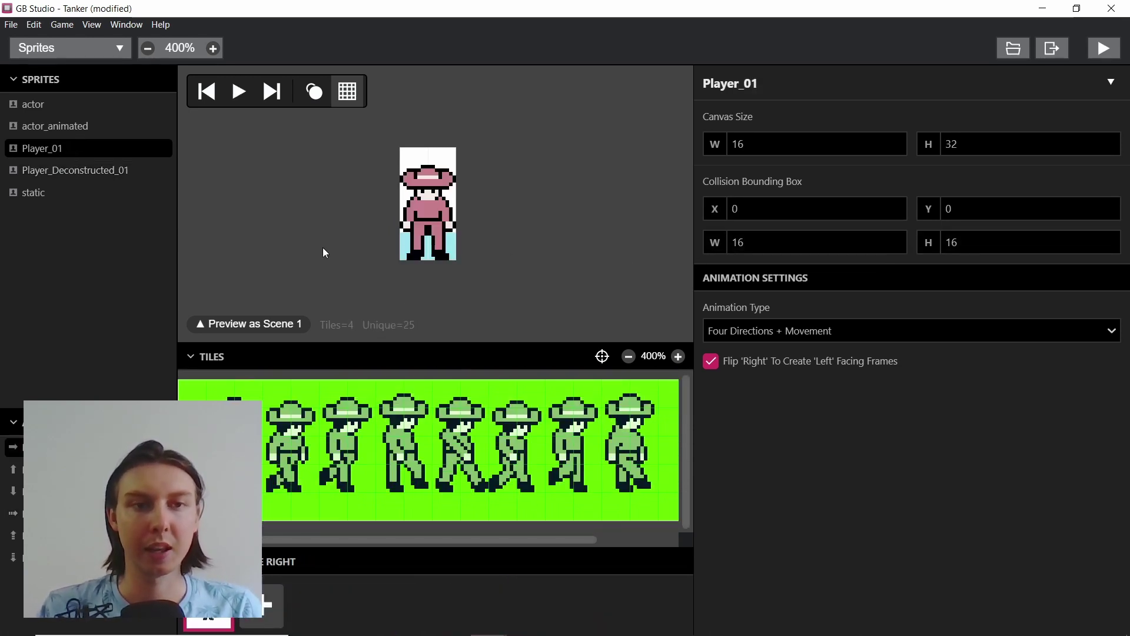
{"action": "left_click", "coordinate": [239, 92]}
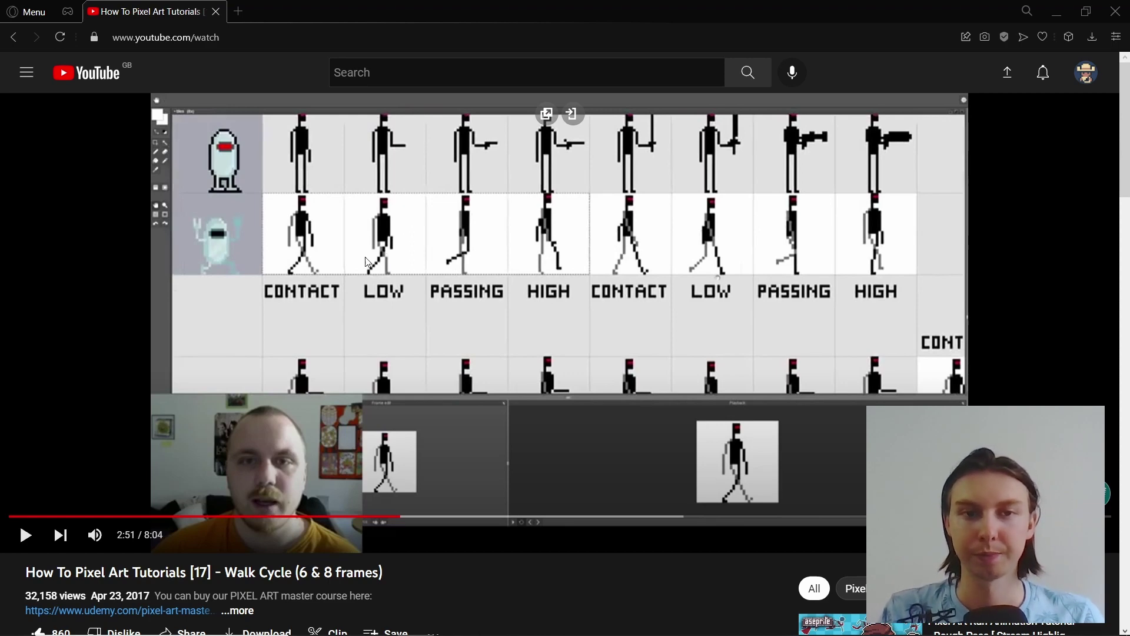
Examine the 8-frame contact, low, passing and high poses in the walk cycle tutorial video on YouTube.
{"action": "scroll", "coordinate": [356, 327], "scroll_direction": "down", "scroll_amount": 2}
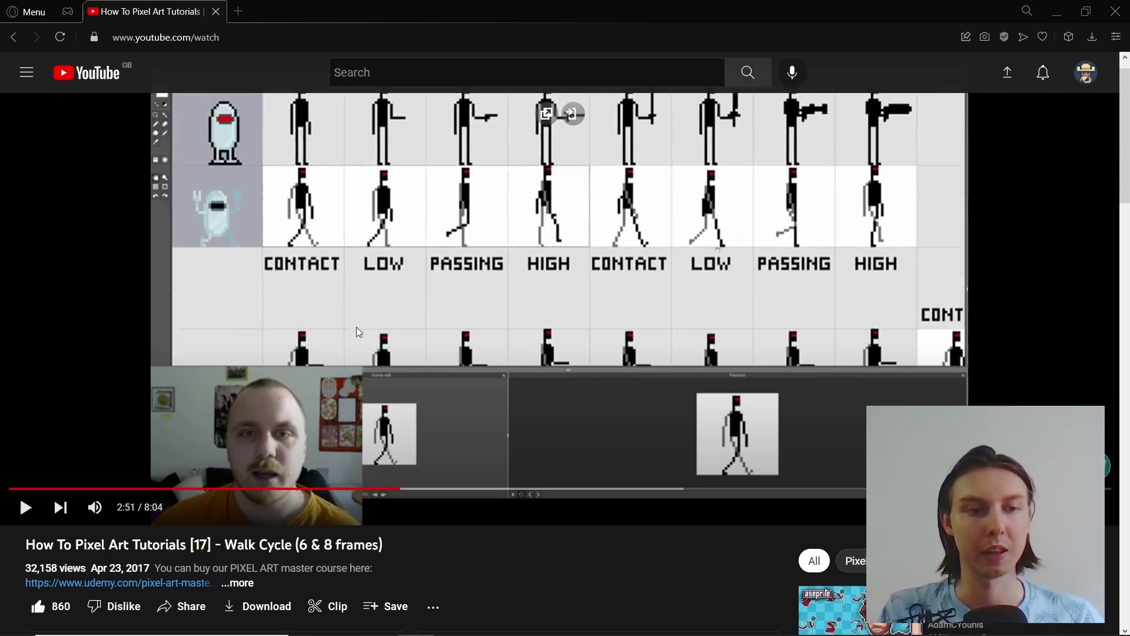
{"action": "scroll", "coordinate": [373, 316], "scroll_direction": "up", "scroll_amount": 2}
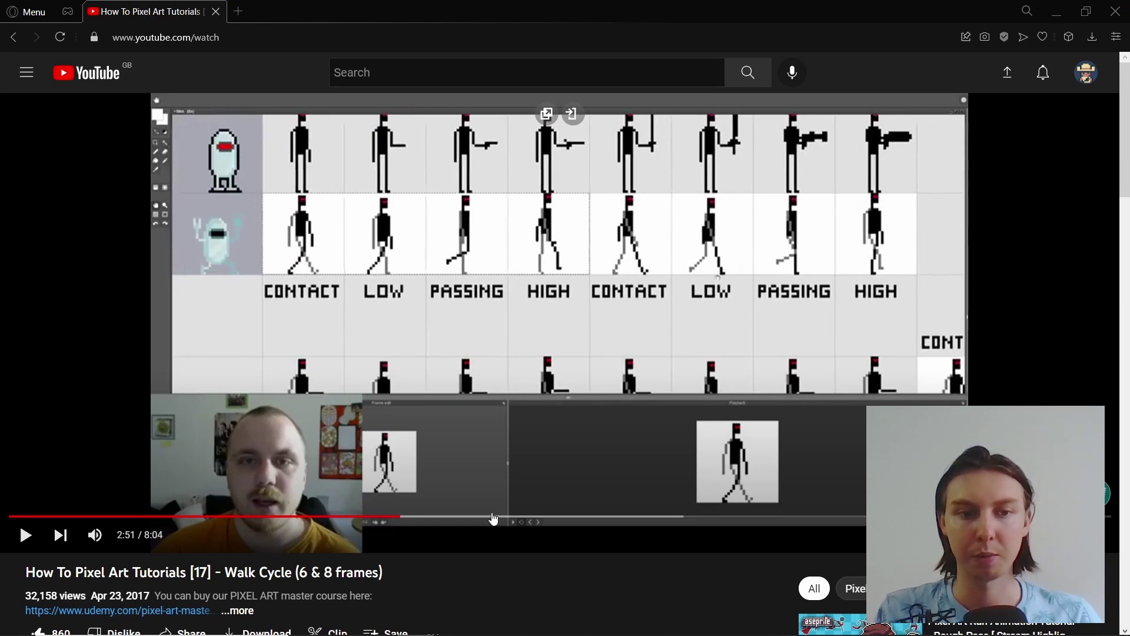
{"action": "scroll", "coordinate": [440, 486], "scroll_direction": "down", "scroll_amount": 3}
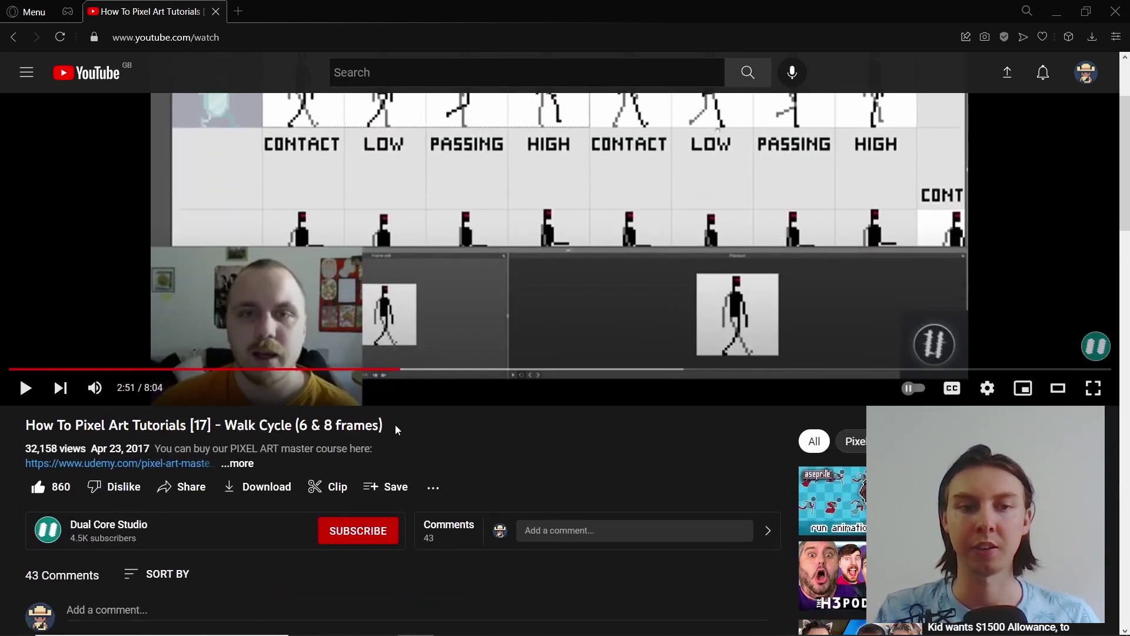
{"action": "scroll", "coordinate": [369, 438], "scroll_direction": "up", "scroll_amount": 3}
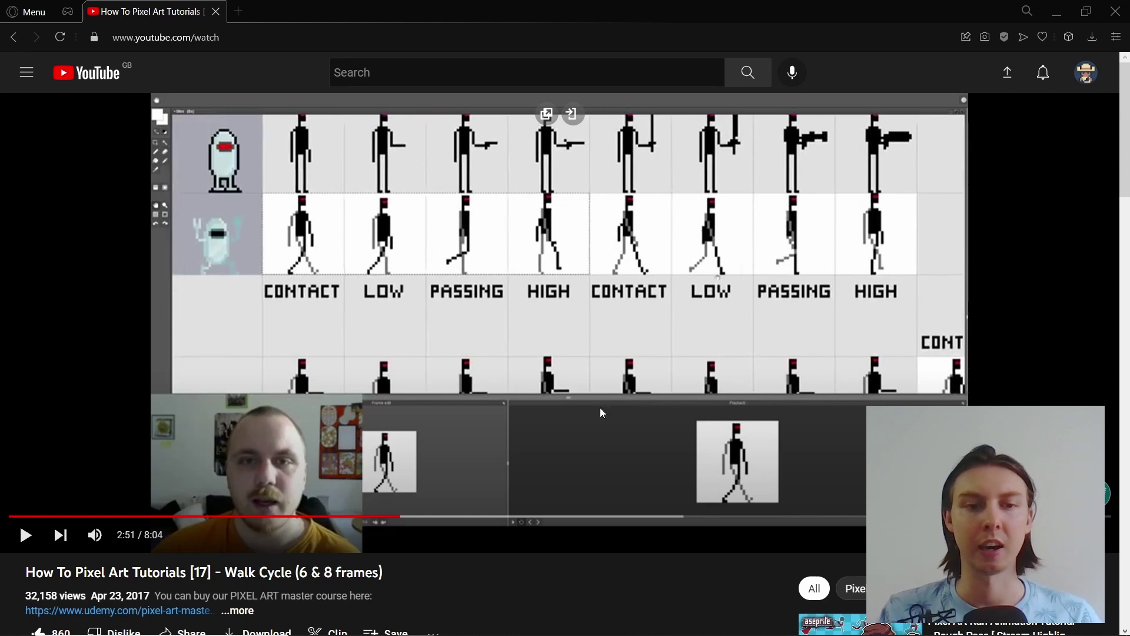
Switch to the running Tanker game and walk the cowboy left and right to view the walk cycle.
{"action": "key", "text": "alt+Tab"}
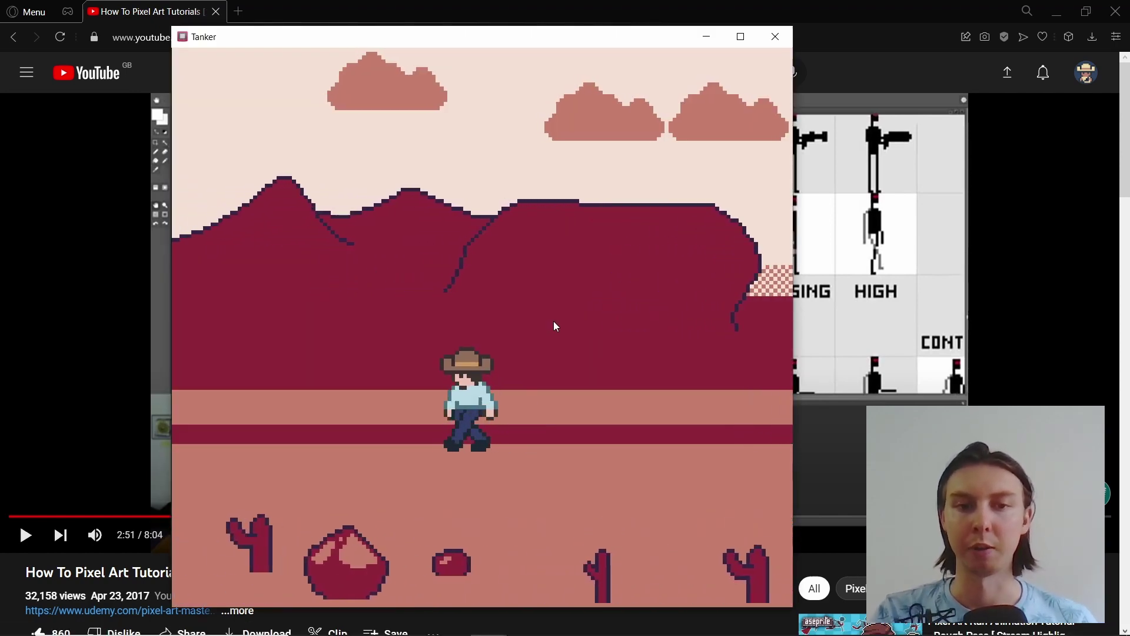
{"action": "key", "text": "Left"}
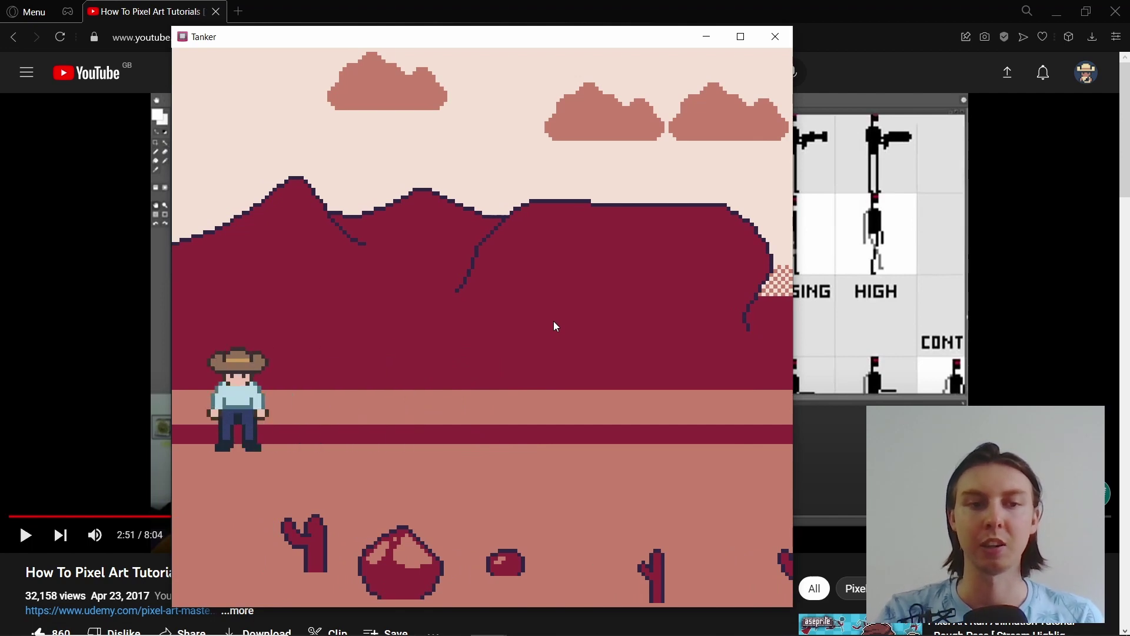
{"action": "key", "text": "Right"}
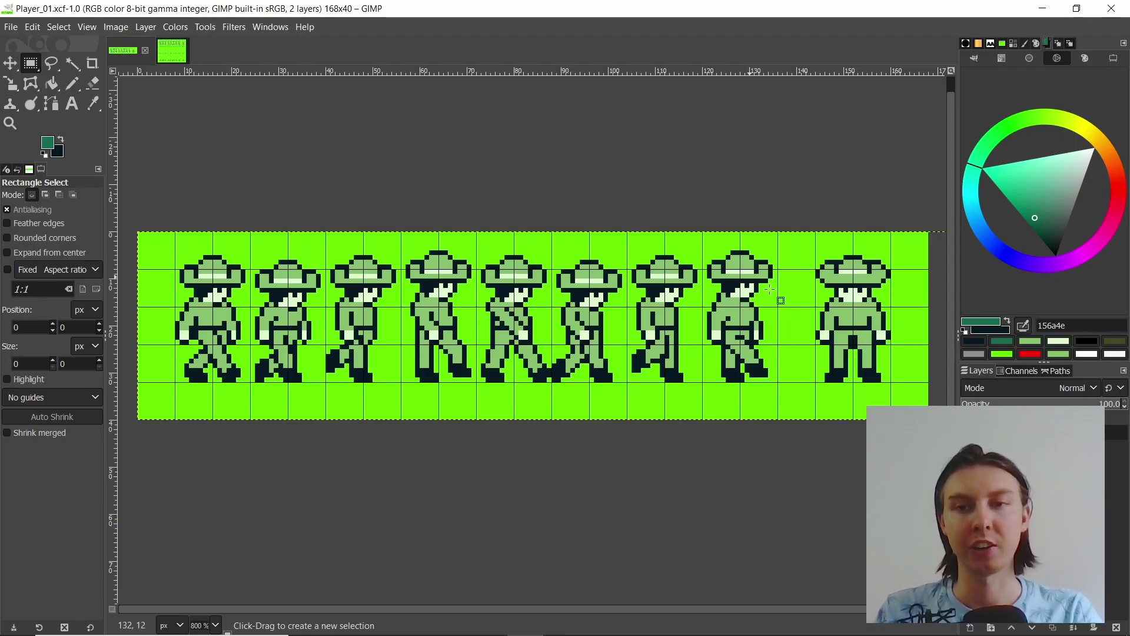
Outline the first walking frame in Player_01.xcf with a 16 × 32 px rectangle selection, then clear it.
{"action": "scroll", "coordinate": [206, 320], "scroll_direction": "up", "scroll_amount": 1, "text": "ctrl"}
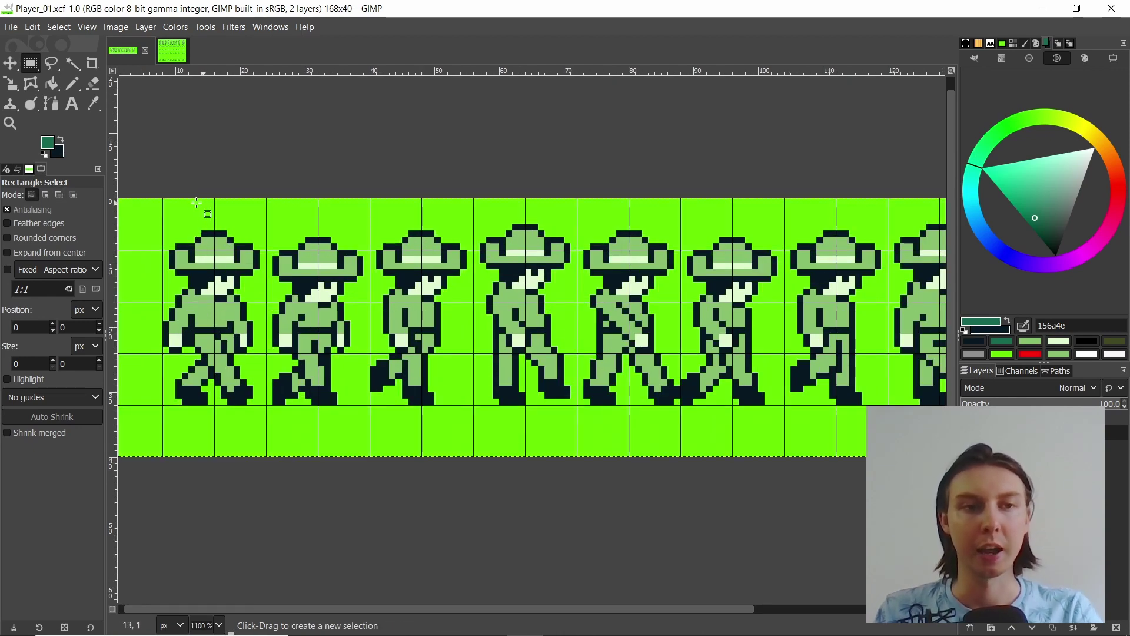
{"action": "left_click_drag", "start_coordinate": [163, 199], "coordinate": [265, 404]}
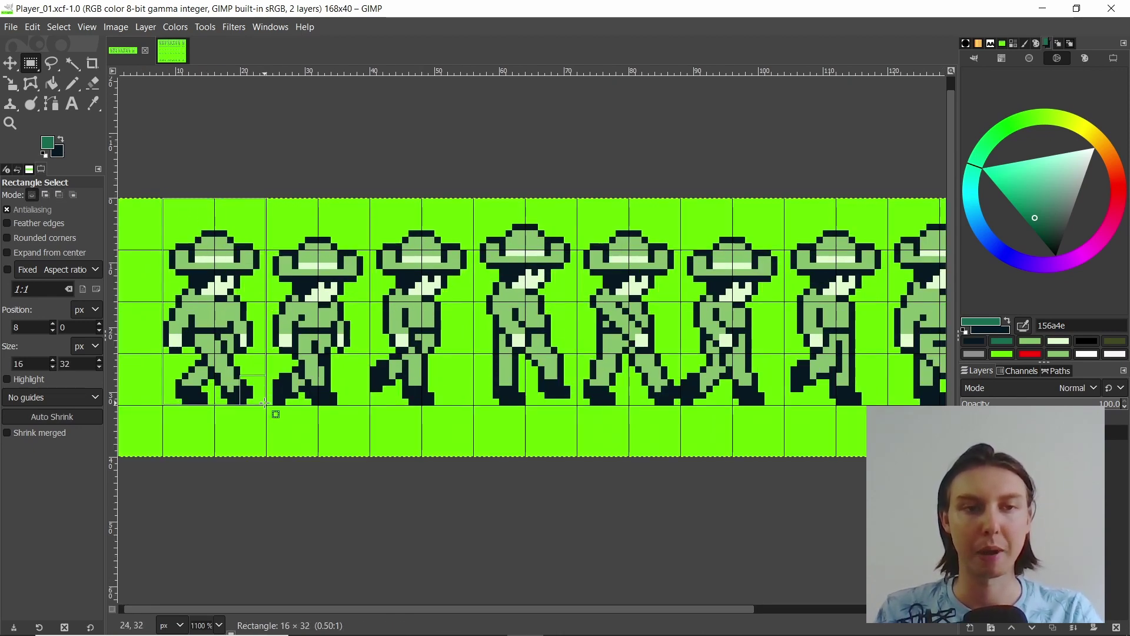
{"action": "left_click", "coordinate": [299, 217]}
{"action": "scroll", "coordinate": [394, 220], "scroll_direction": "down", "scroll_amount": 2, "text": "shift"}
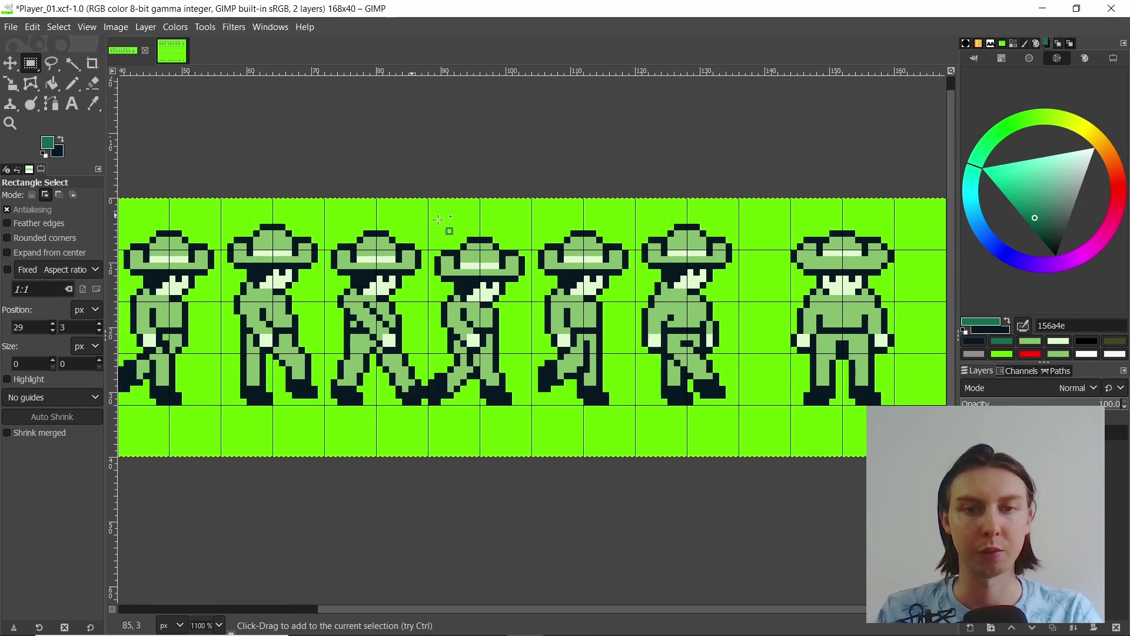
Review the whole row of walking frames in Player_01.xcf and outline the front-facing frame's upper body, then clear the selection.
{"action": "scroll", "coordinate": [740, 270], "scroll_direction": "left", "scroll_amount": 3, "text": "shift"}
{"action": "scroll", "coordinate": [707, 266], "scroll_direction": "down", "scroll_amount": 1, "text": "ctrl"}
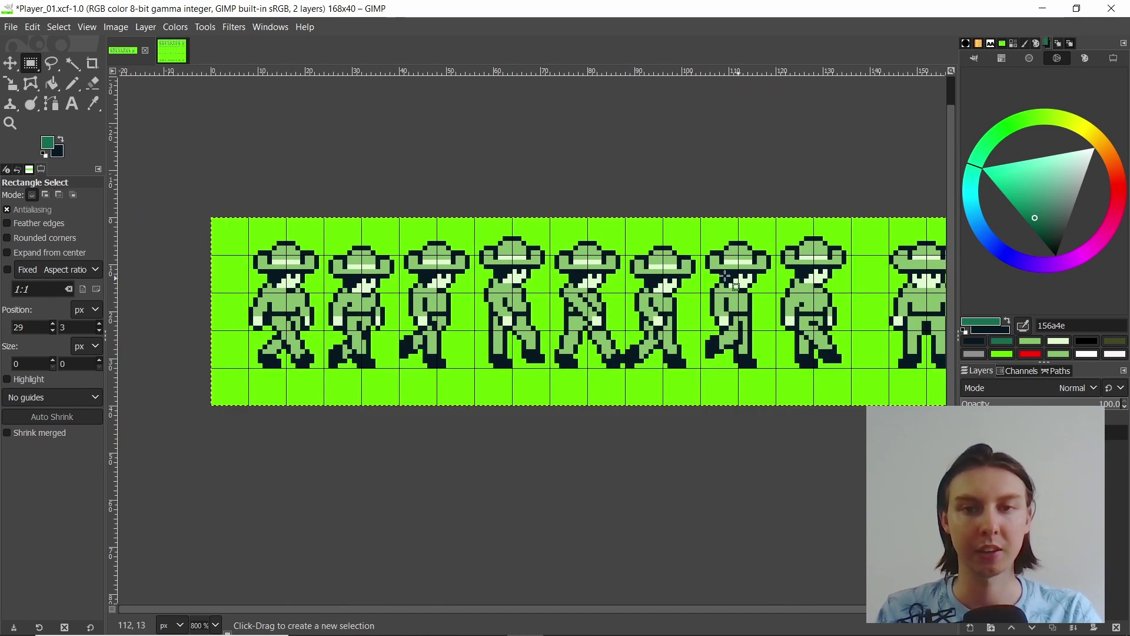
{"action": "scroll", "coordinate": [706, 266], "scroll_direction": "right", "scroll_amount": 3, "text": "shift"}
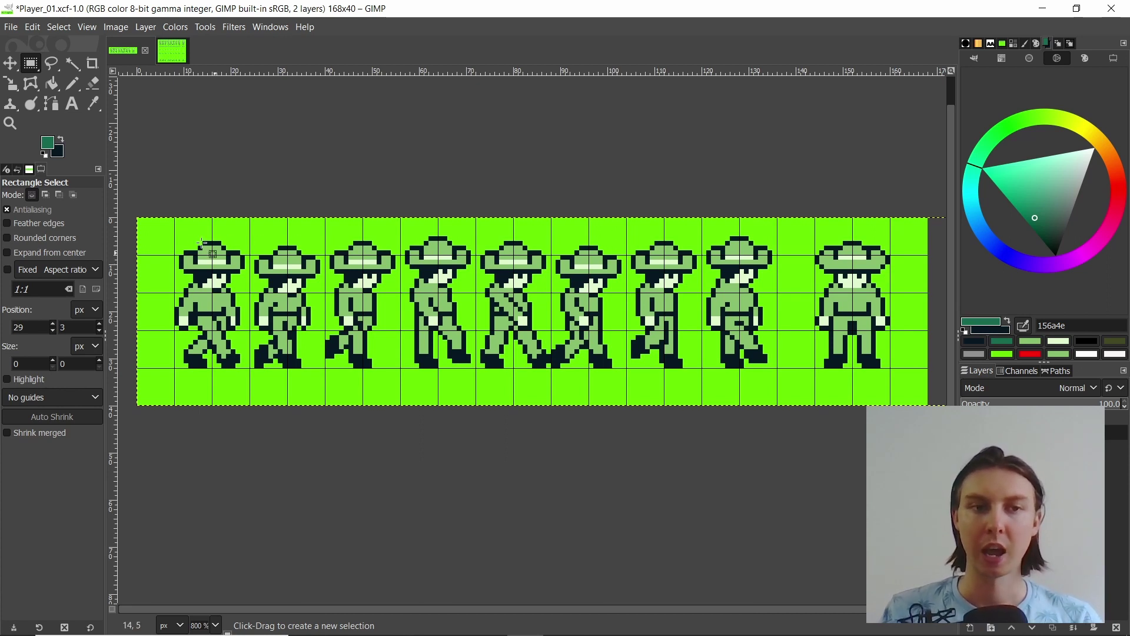
{"action": "left_click_drag", "start_coordinate": [820, 213], "coordinate": [920, 324]}
{"action": "left_click", "coordinate": [934, 303]}
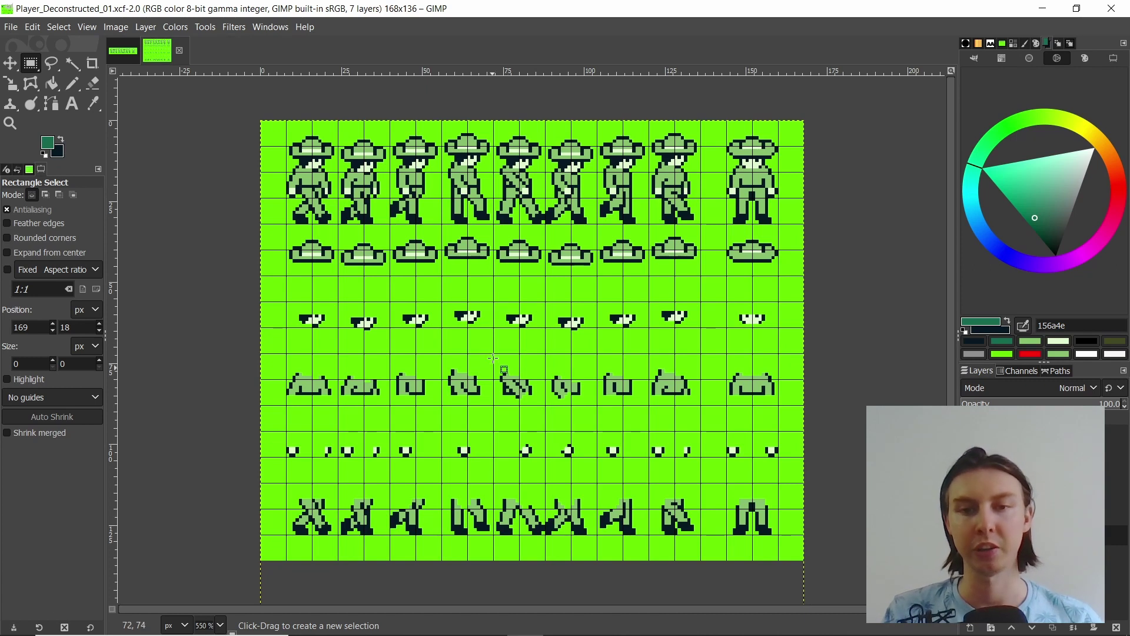
Outline the separated body-part rows in Player_Deconstructed_01.xcf with rectangle selections, then clear the selection.
{"action": "left_click_drag", "start_coordinate": [280, 231], "coordinate": [583, 418]}
{"action": "left_click_drag", "start_coordinate": [601, 429], "coordinate": [786, 551]}
{"action": "left_click", "coordinate": [821, 442]}
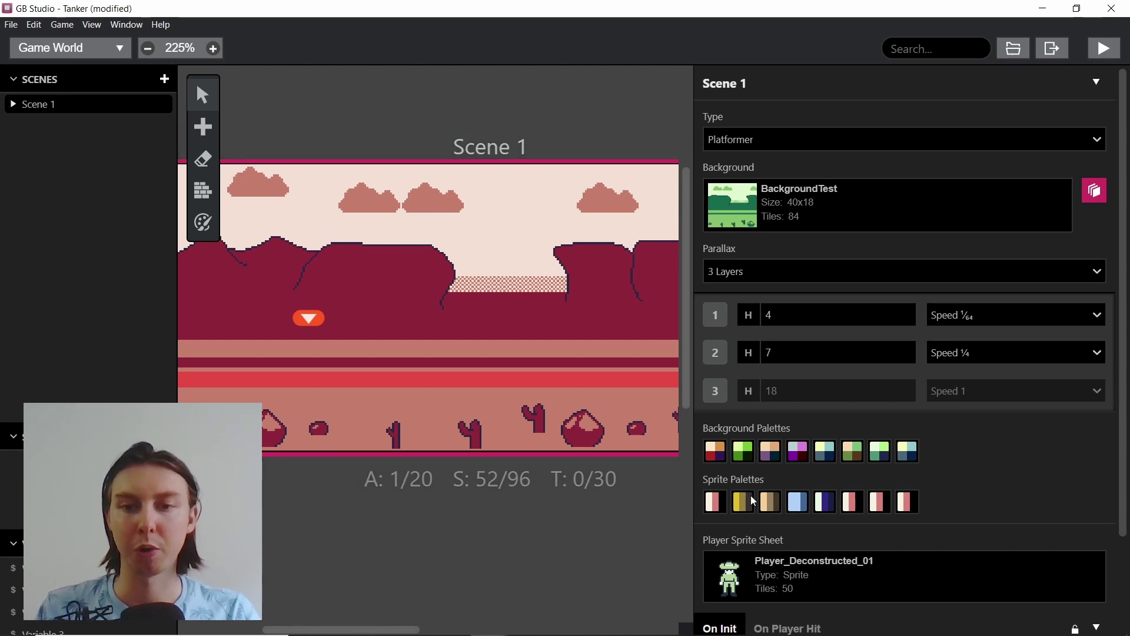
Open Player_Deconstructed_01 in the sprite editor, inspect the leg tile's color palette choices and overlapping tiles, then clear the selection.
{"action": "left_click", "coordinate": [91, 25]}
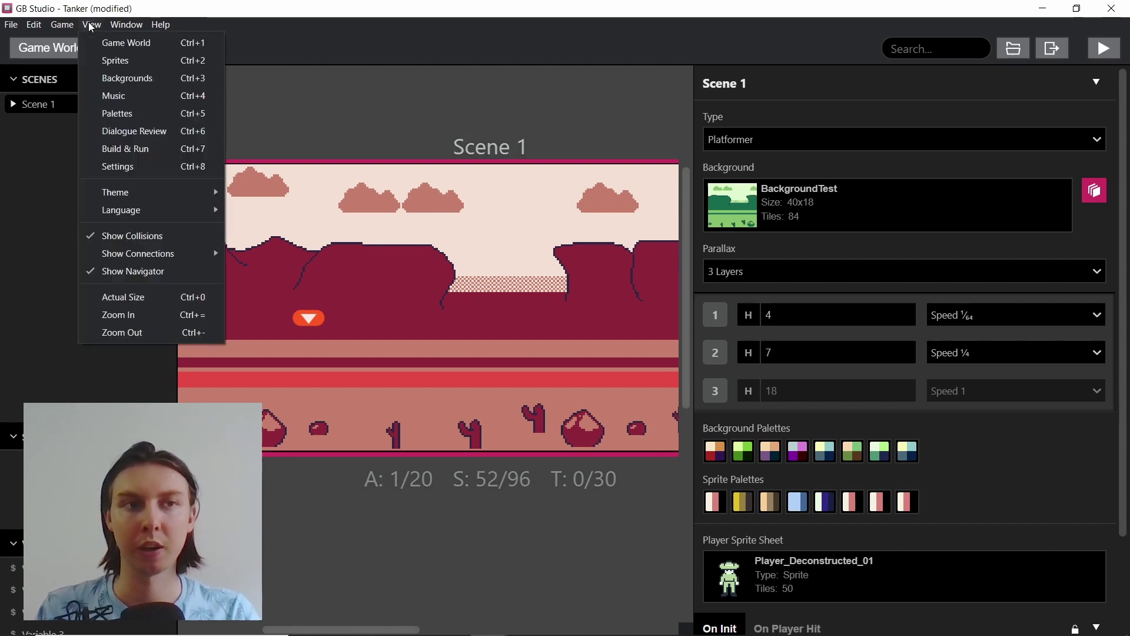
{"action": "left_click", "coordinate": [111, 66]}
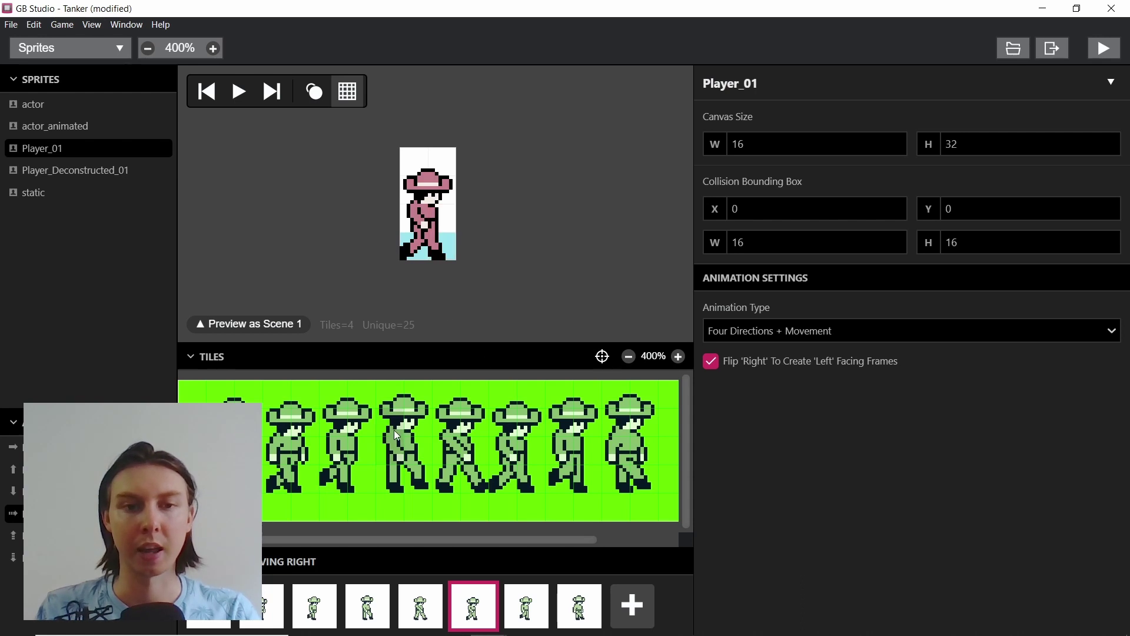
{"action": "left_click", "coordinate": [68, 168]}
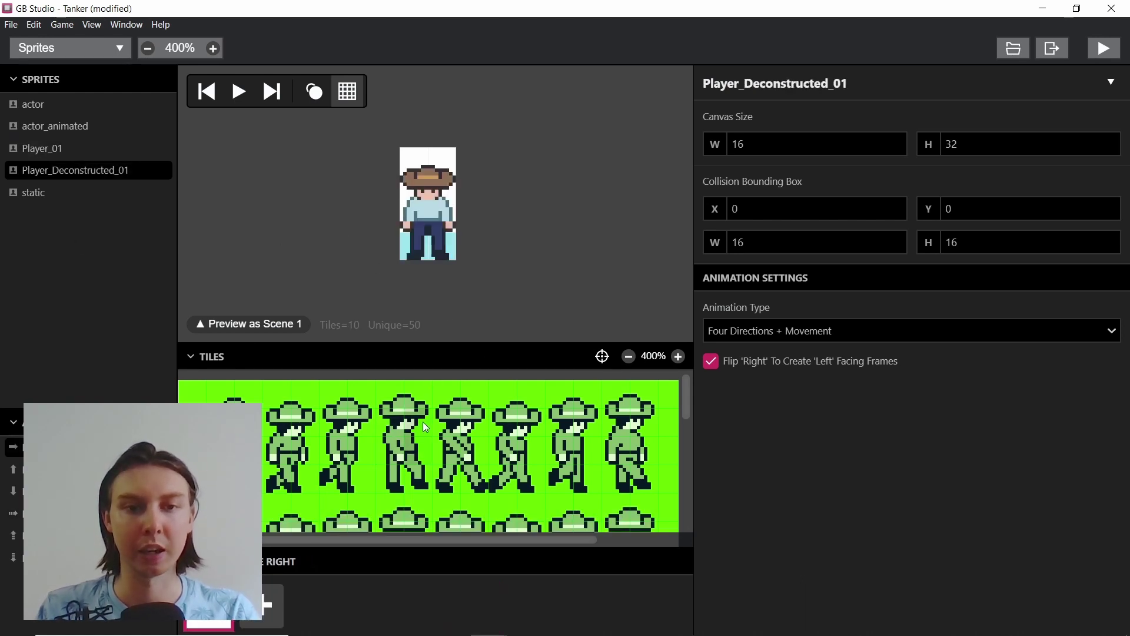
{"action": "left_click", "coordinate": [440, 224]}
{"action": "left_click", "coordinate": [782, 267]}
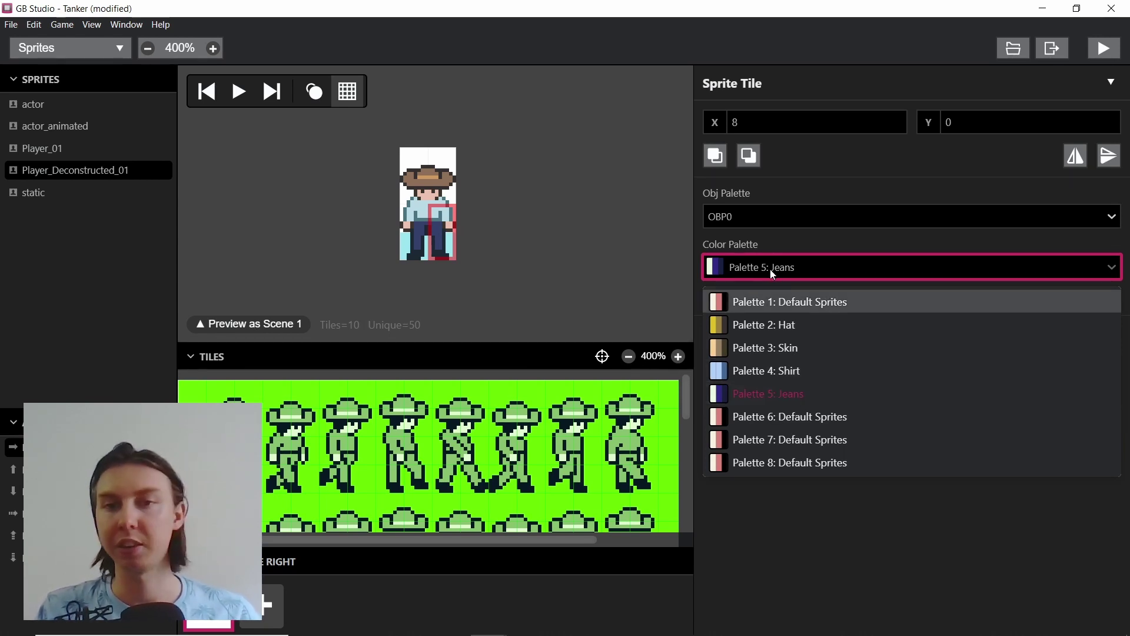
{"action": "left_click", "coordinate": [749, 272]}
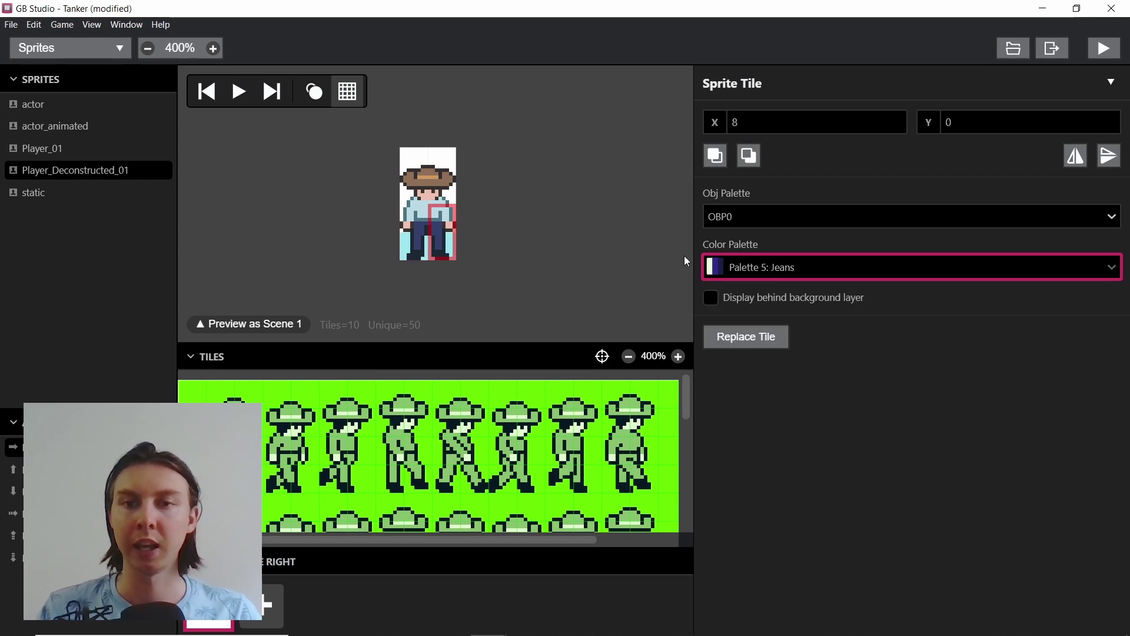
{"action": "left_click_drag", "start_coordinate": [413, 144], "coordinate": [507, 268]}
{"action": "left_click", "coordinate": [552, 257]}
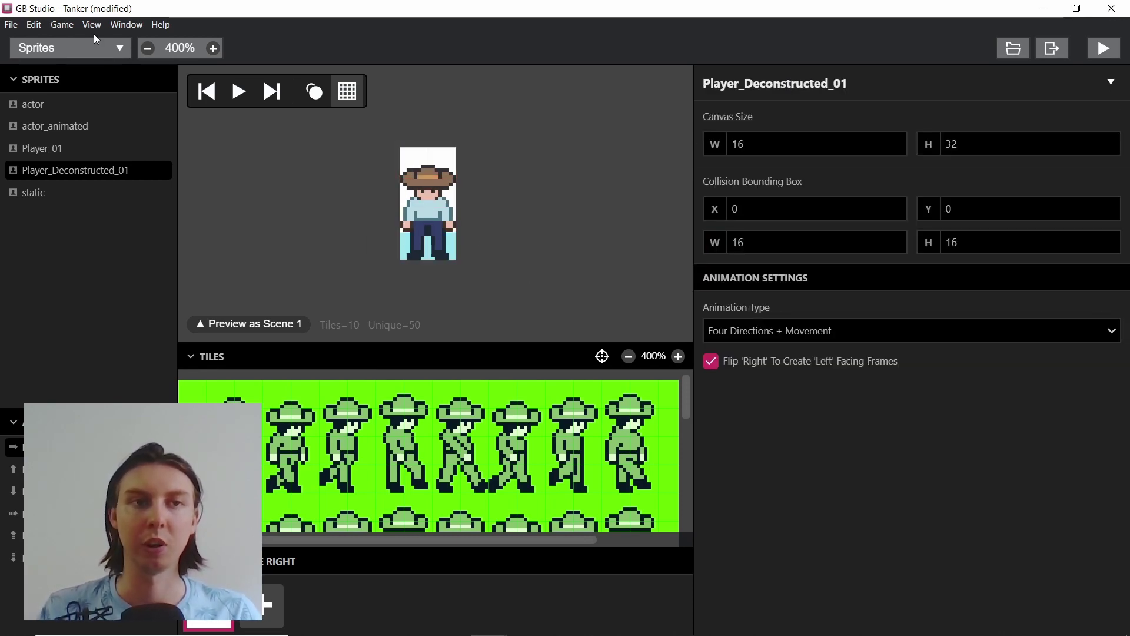
Return to the game world and look over Scene 1's background from side to side.
{"action": "left_click", "coordinate": [91, 24]}
{"action": "left_click", "coordinate": [101, 42]}
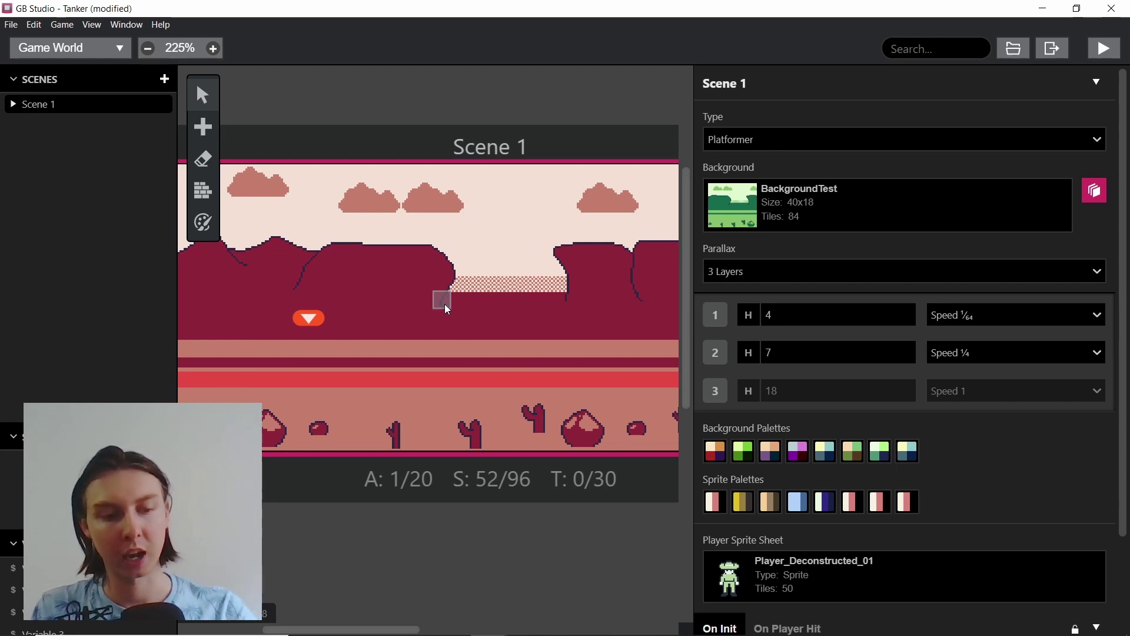
{"action": "scroll", "coordinate": [447, 309], "scroll_direction": "right", "scroll_amount": 3}
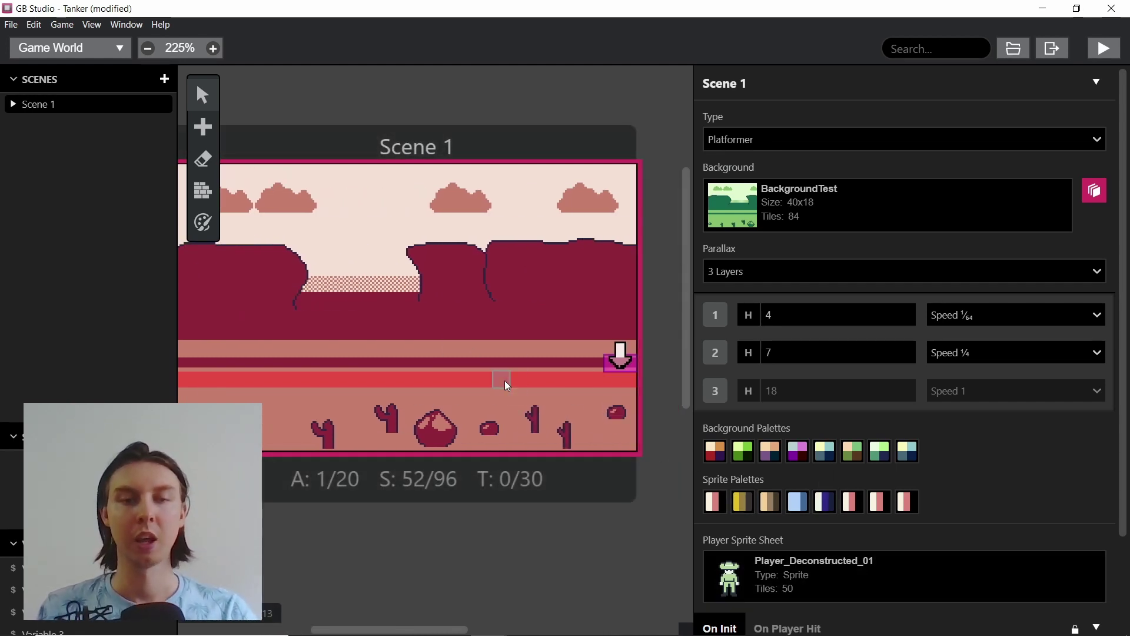
{"action": "scroll", "coordinate": [506, 384], "scroll_direction": "left", "scroll_amount": 3}
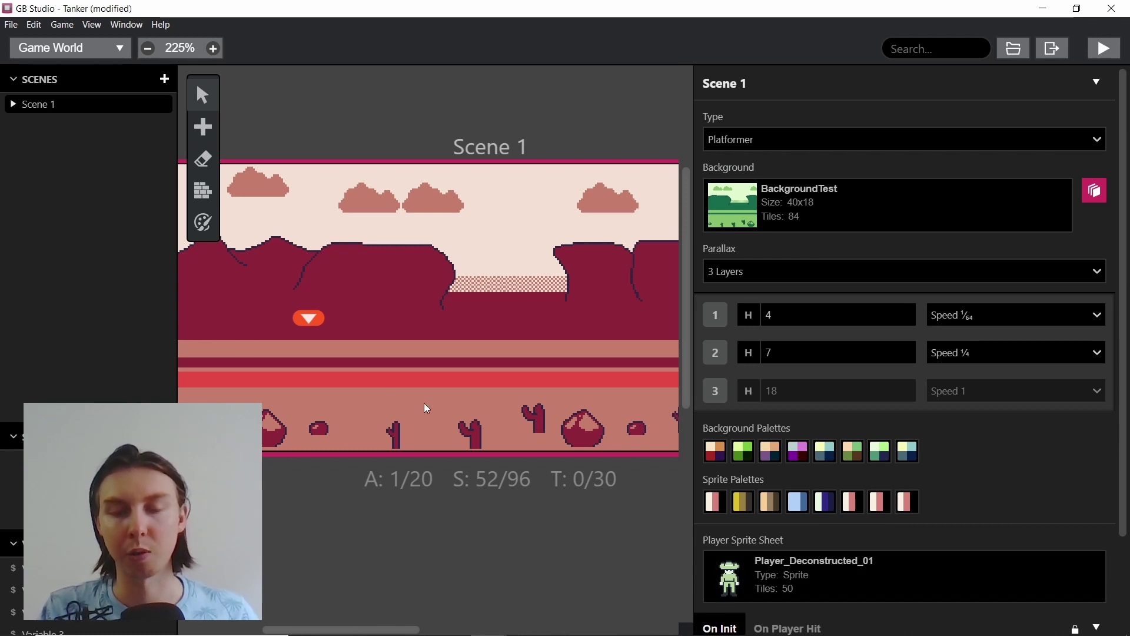
{"action": "scroll", "coordinate": [410, 386], "scroll_direction": "right", "scroll_amount": 5}
{"action": "scroll", "coordinate": [410, 384], "scroll_direction": "left", "scroll_amount": 5}
{"action": "scroll", "coordinate": [412, 387], "scroll_direction": "right", "scroll_amount": 4}
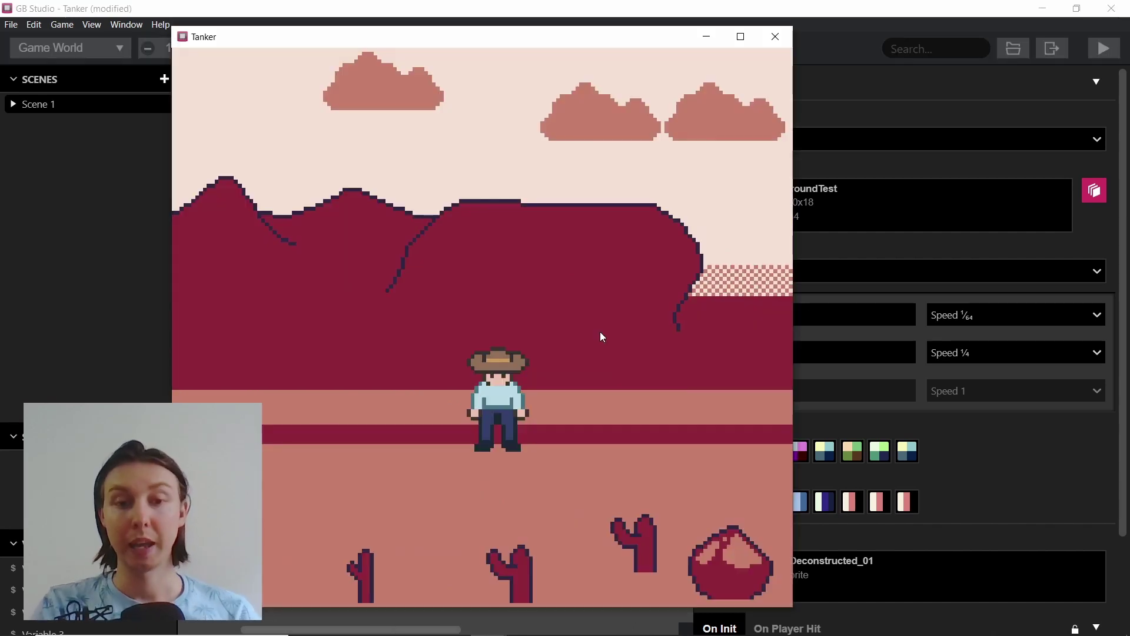
Walk the cowboy left and right in the running Tanker game to show the finished multi-palette sprite.
{"action": "key", "text": "Left"}
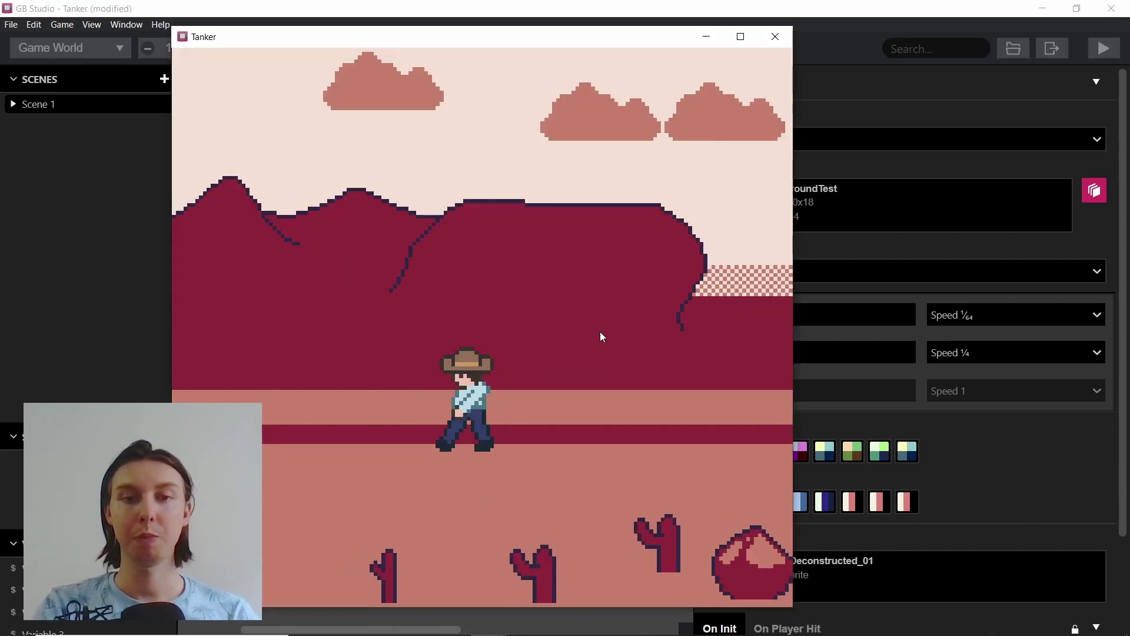
{"action": "key", "text": "Left"}
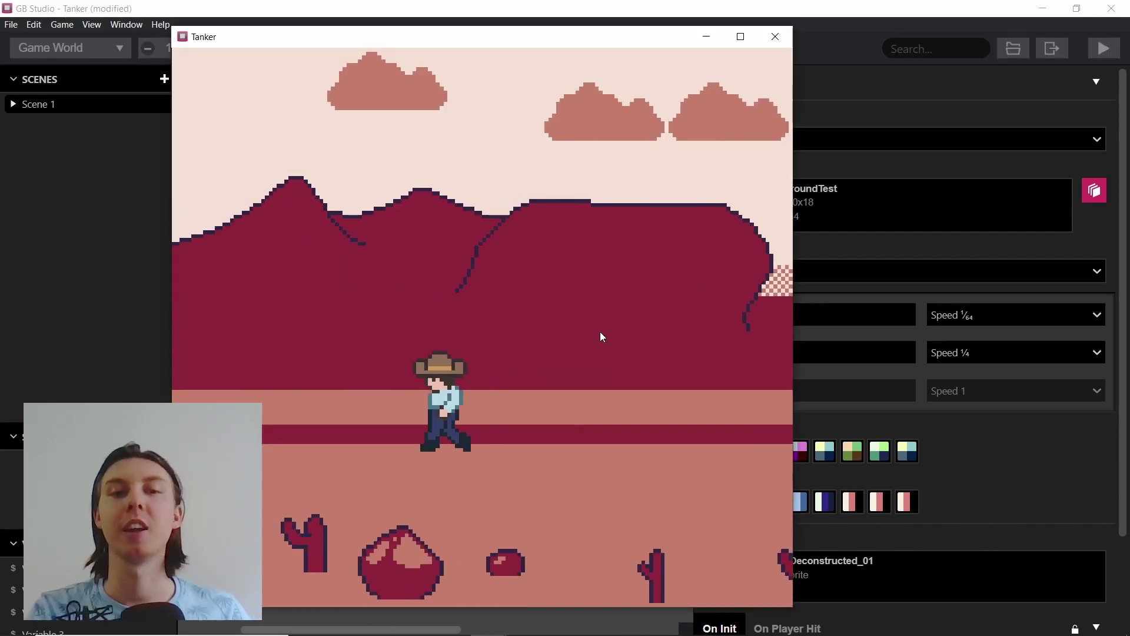
{"action": "key", "text": "Right"}
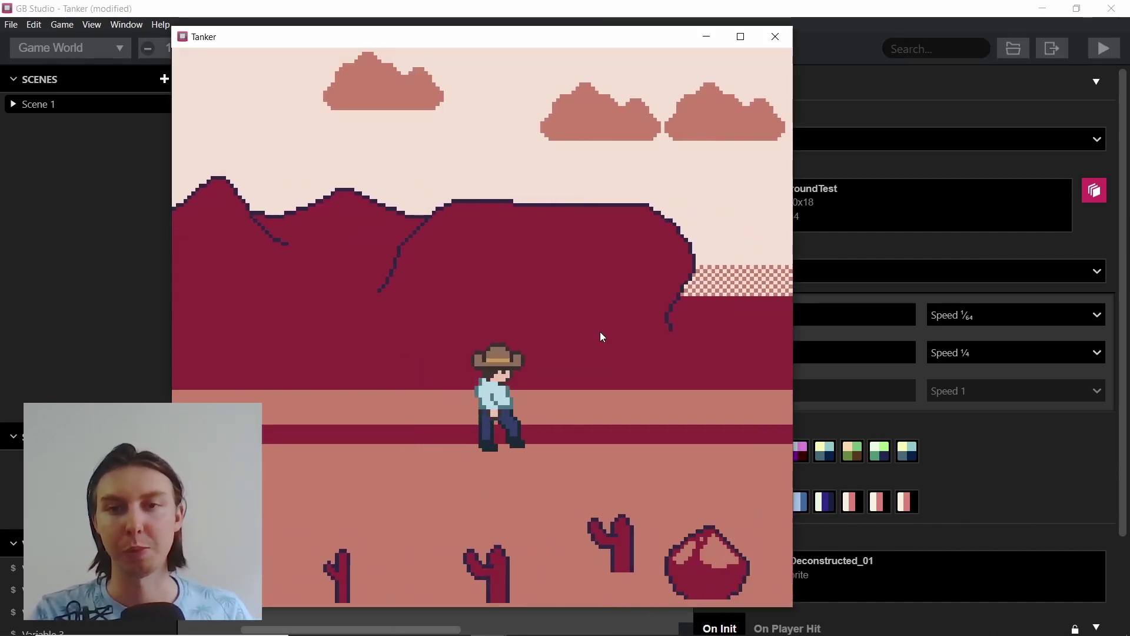